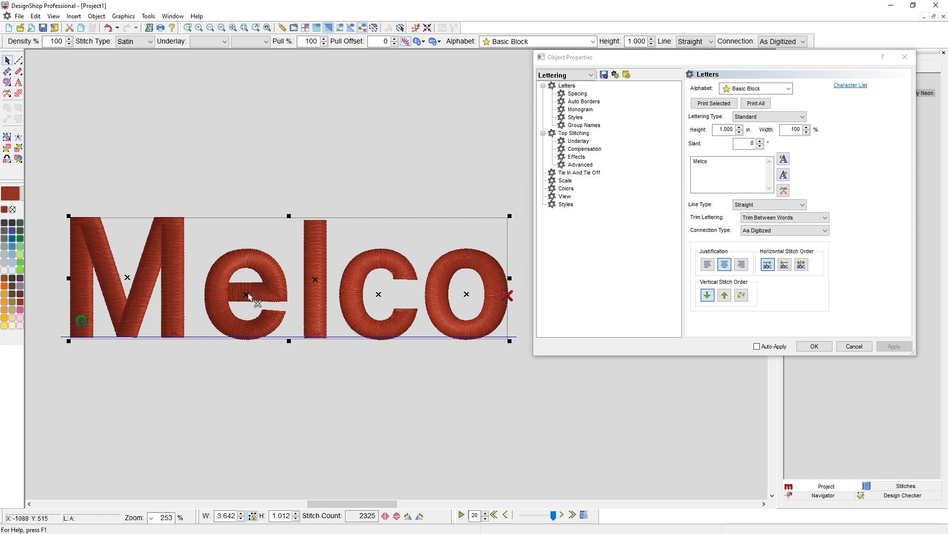
- Try moving the letter e of Melco along the baseline and above the other letters, and undo the move
left_click_drag(250, 298, 243, 402)
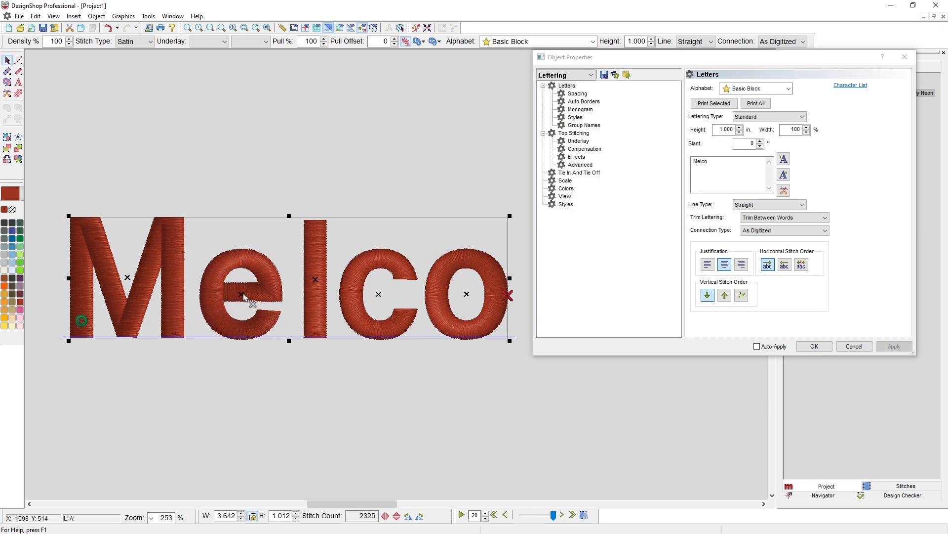
left_click_drag(242, 295, 340, 171)
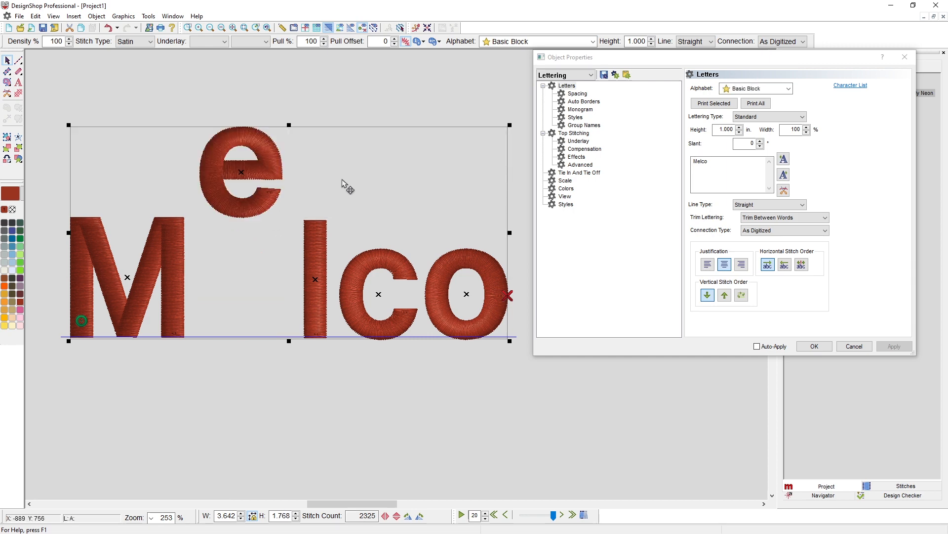
key("ctrl+z")
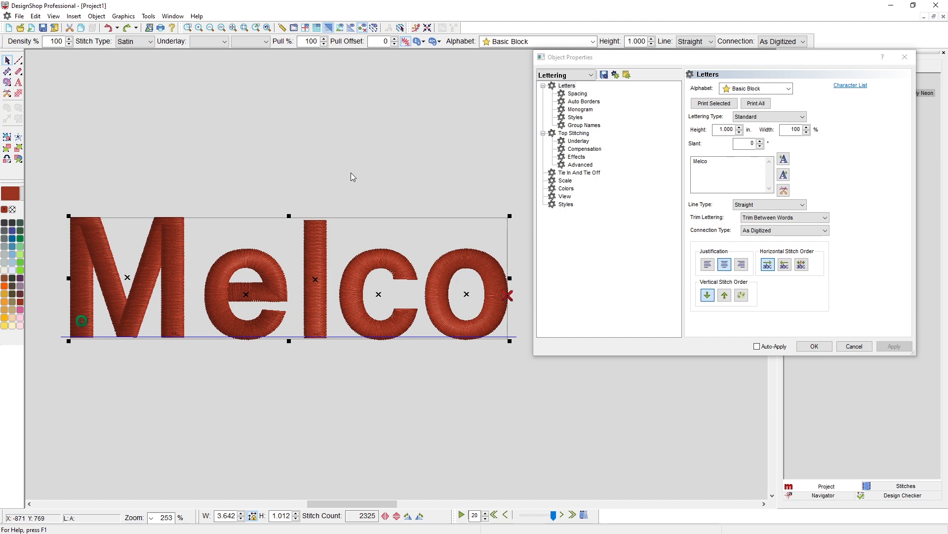
- Apply the Vertical line type to the Melco lettering and fit the whole design in the view
left_click(777, 205)
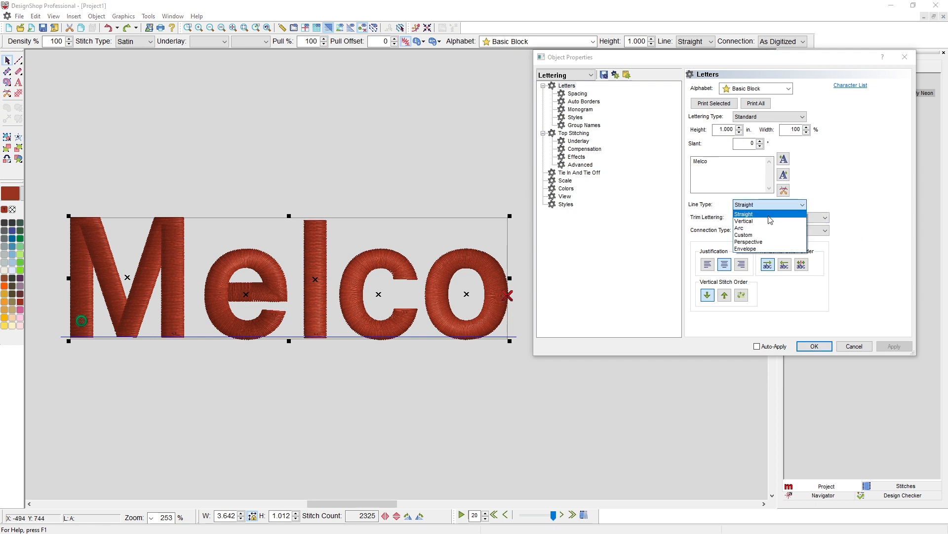
left_click(751, 220)
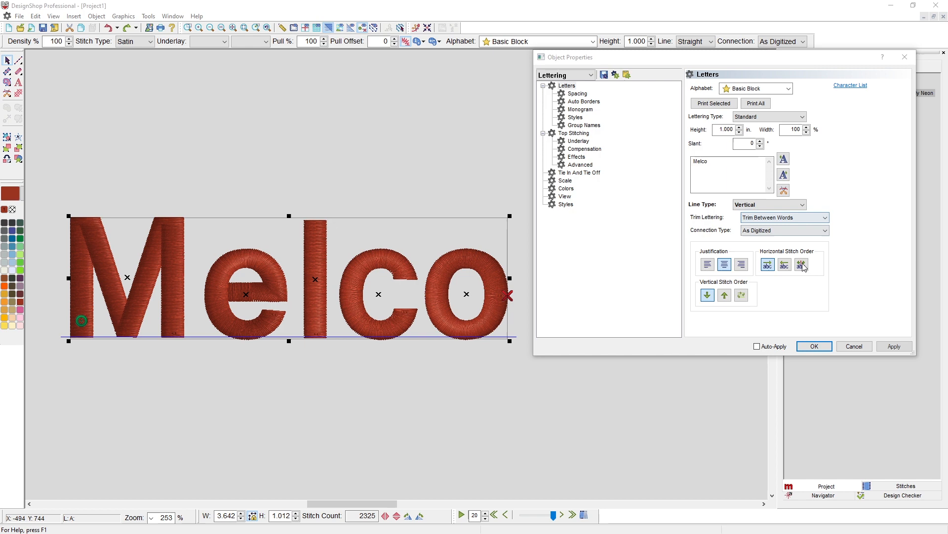
left_click(907, 348)
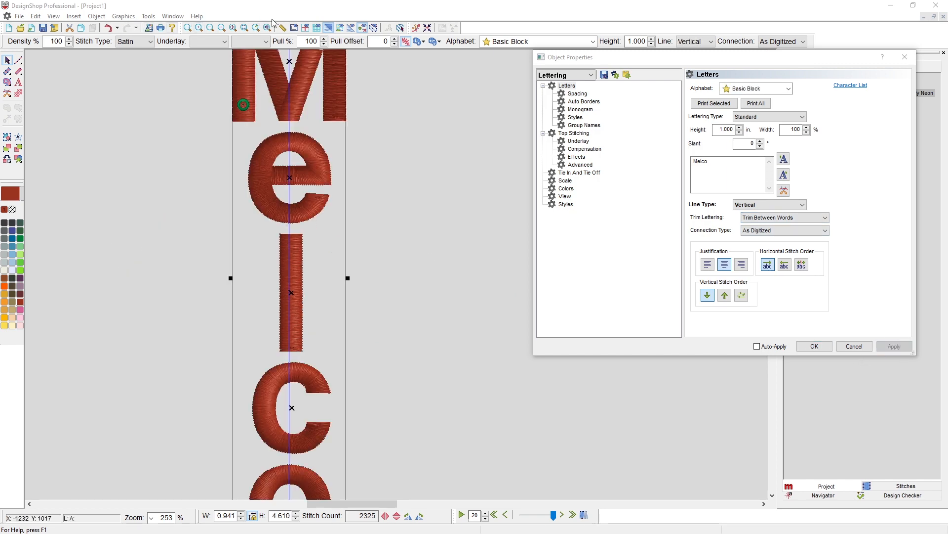
left_click(233, 28)
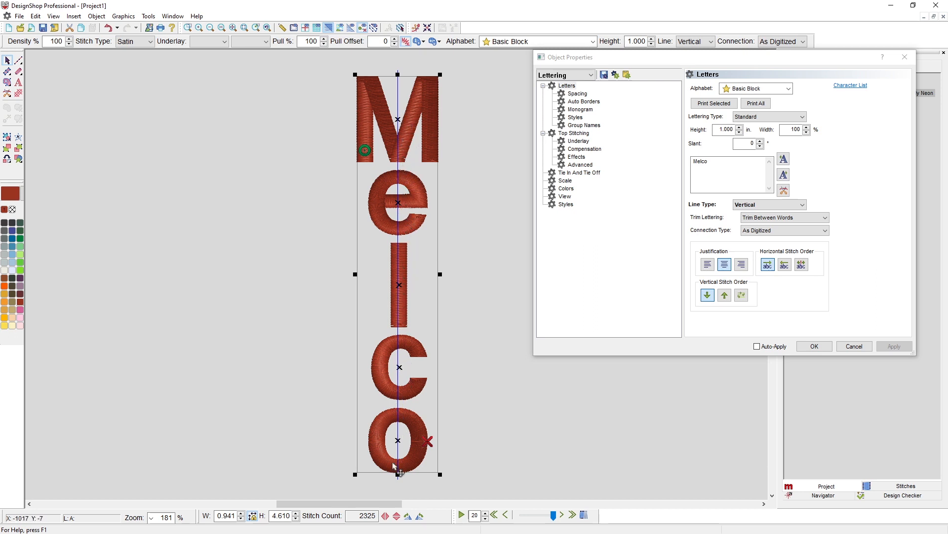
- Try moving the letter l down the vertical line and sideways off it, undoing each move
left_click_drag(399, 289, 481, 375)
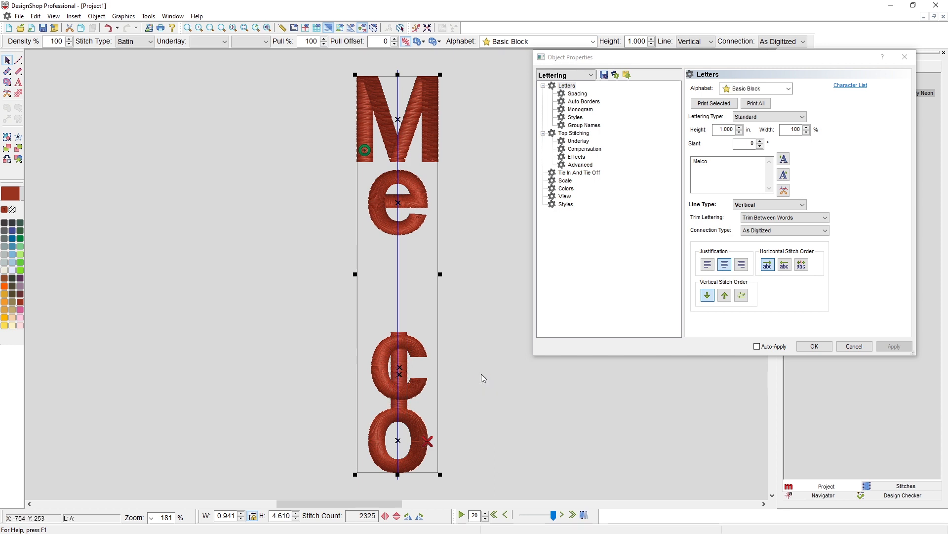
key("ctrl+z")
left_click_drag(399, 290, 318, 360)
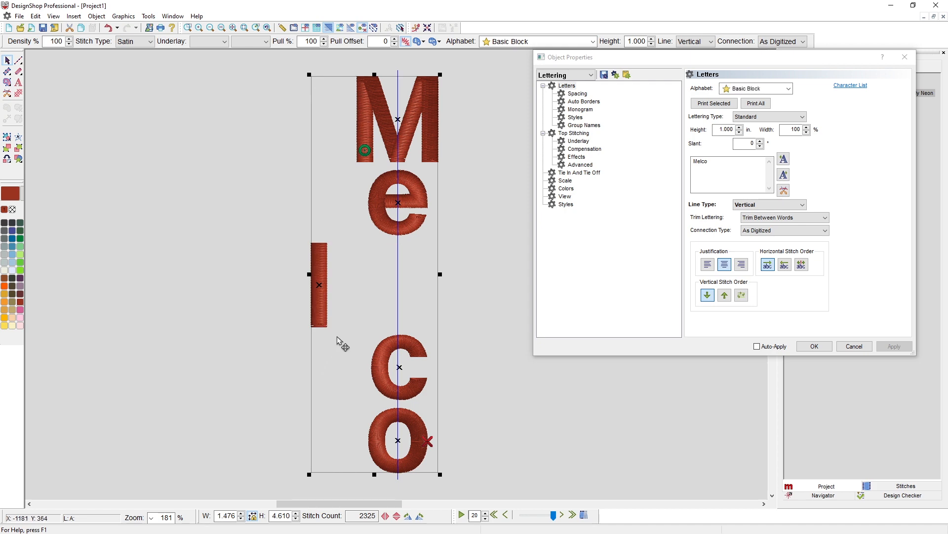
key("ctrl+z")
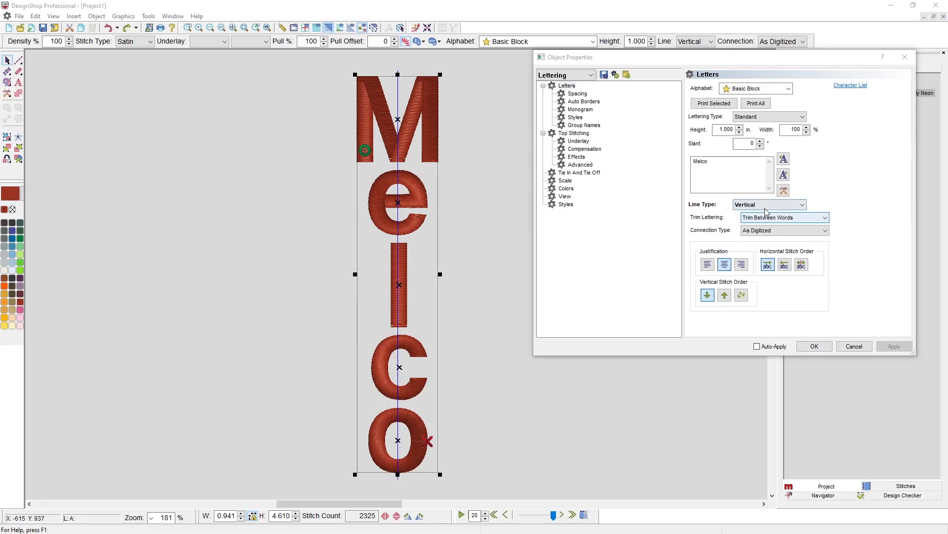
- Apply the Arc line type to the Melco lettering and reposition it so the whole arc is unobstructed
left_click(766, 209)
left_click(755, 228)
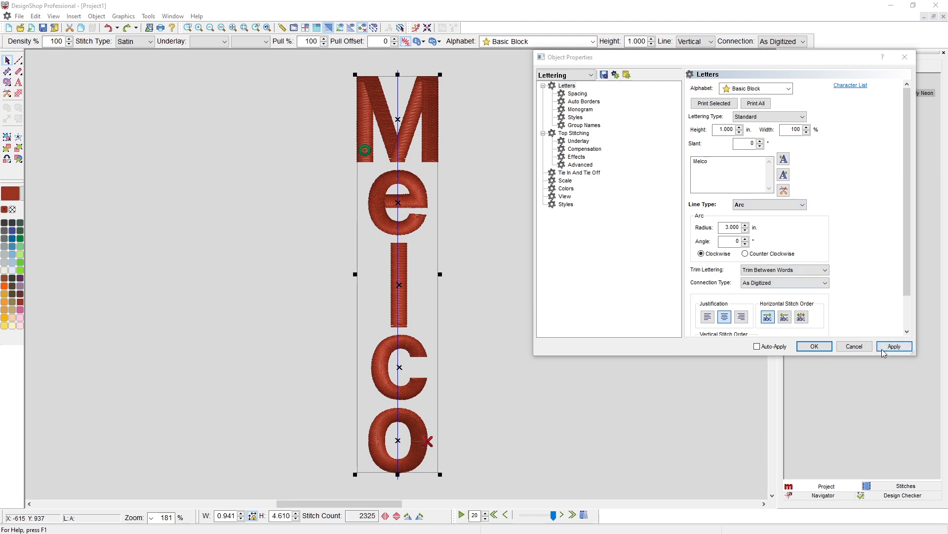
left_click(894, 346)
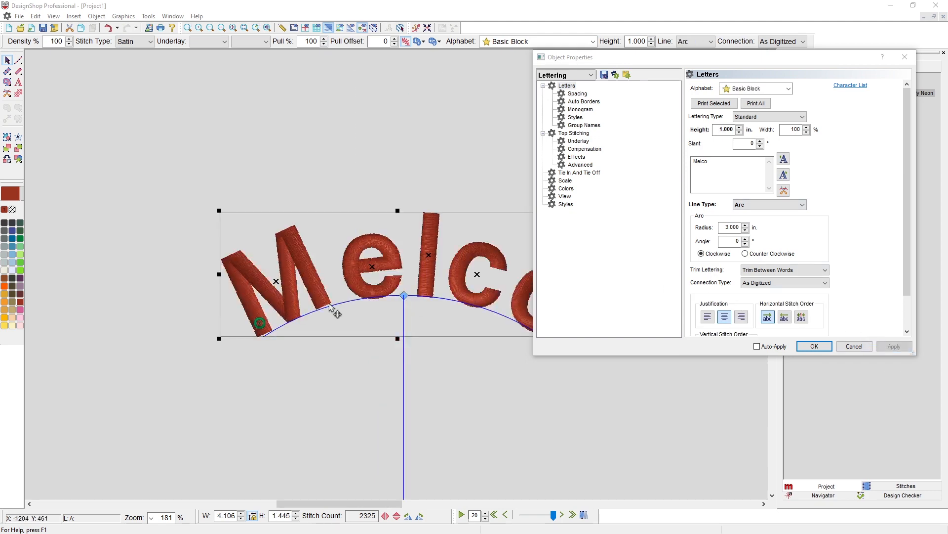
left_click_drag(445, 321, 327, 229)
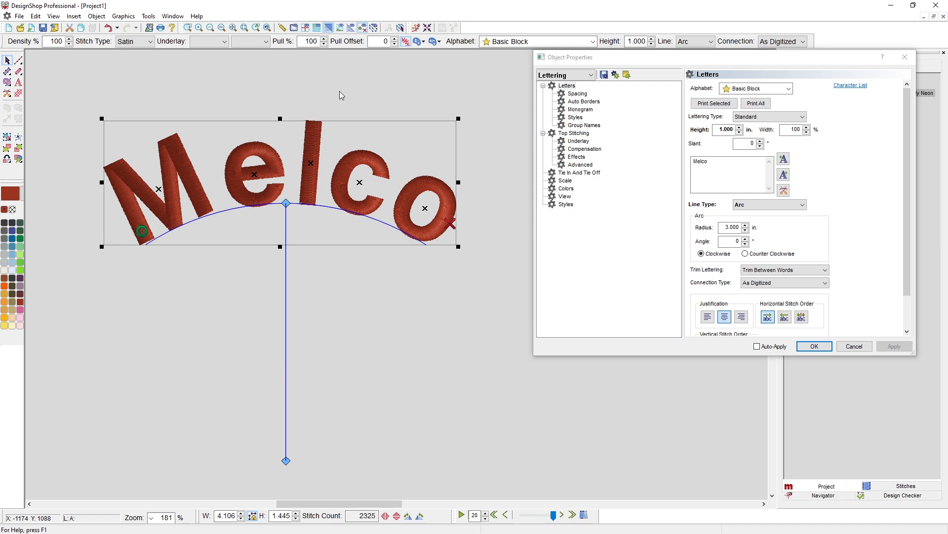
- Try an arc angle of 45° on the lettering and return the angle to 0°
left_click(736, 241)
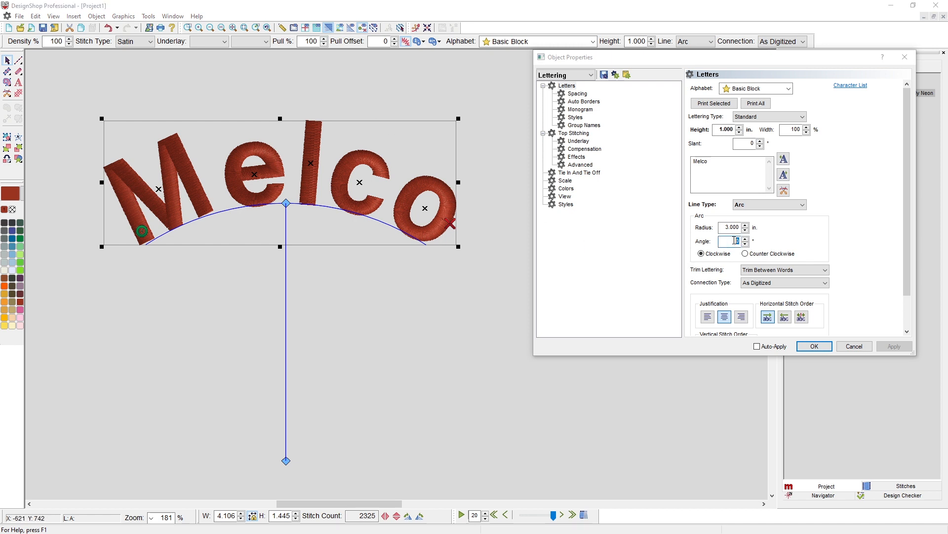
type("15")
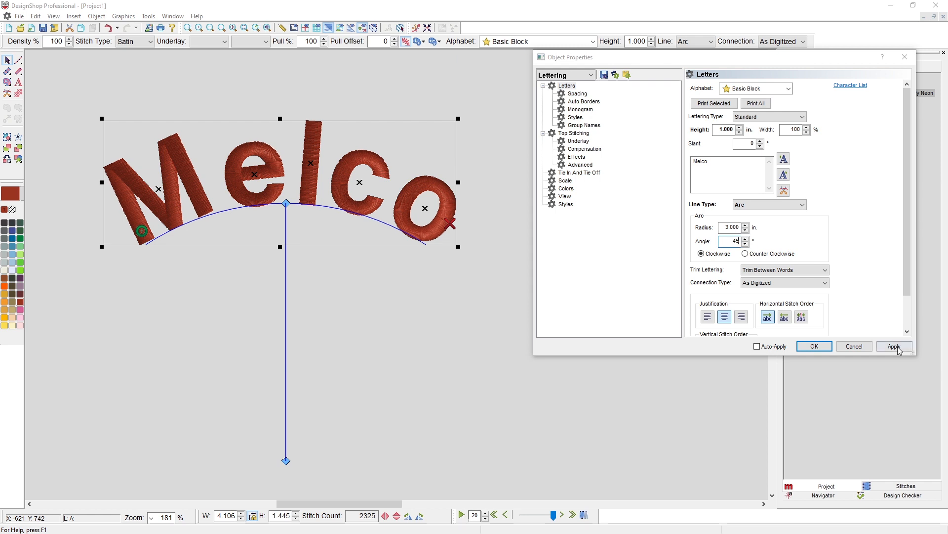
left_click(896, 346)
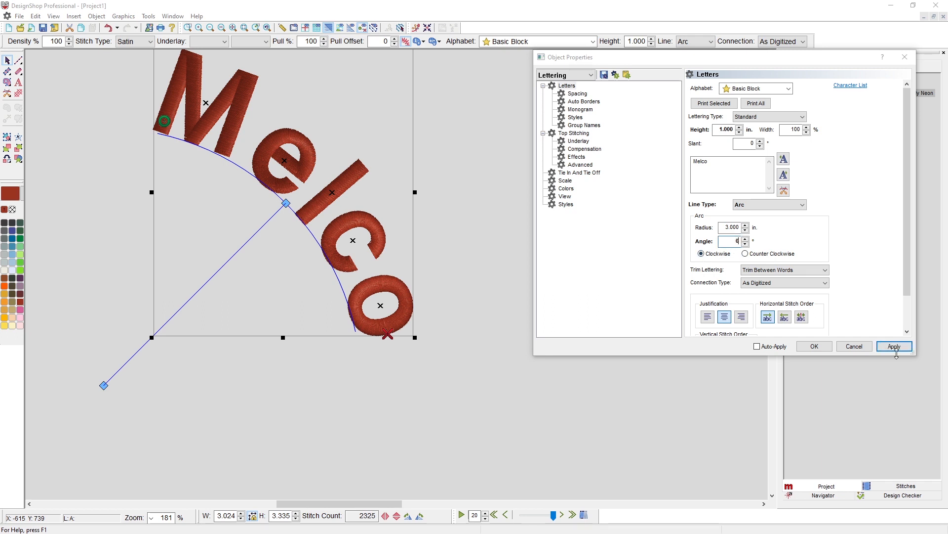
left_click(894, 347)
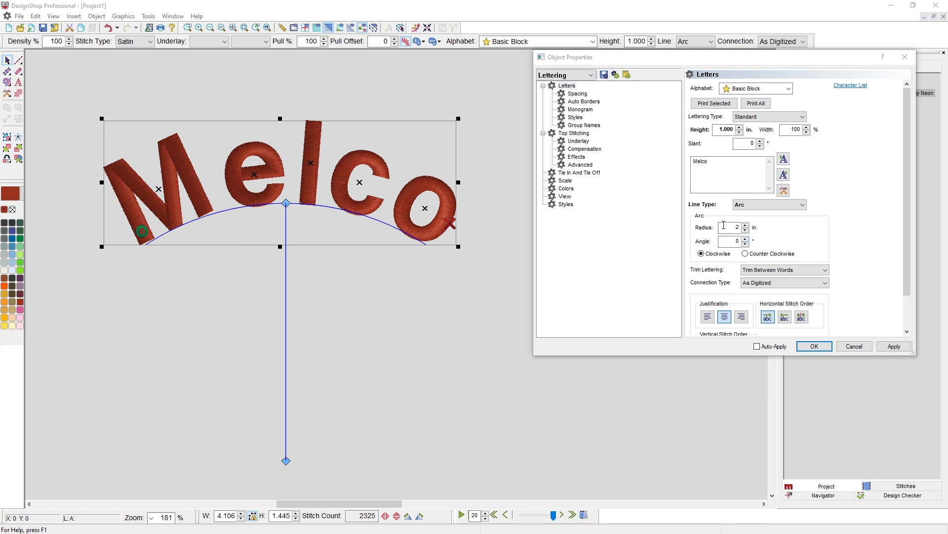
- Set the lettering's arc radius to 2 in and its arc angle to 180°
left_click(895, 347)
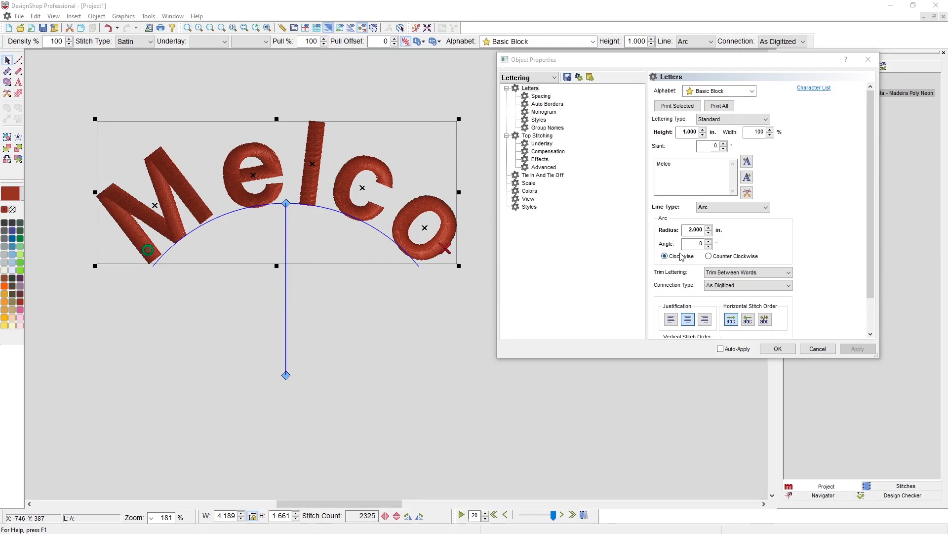
left_click(689, 242)
double_click(689, 242)
type("18")
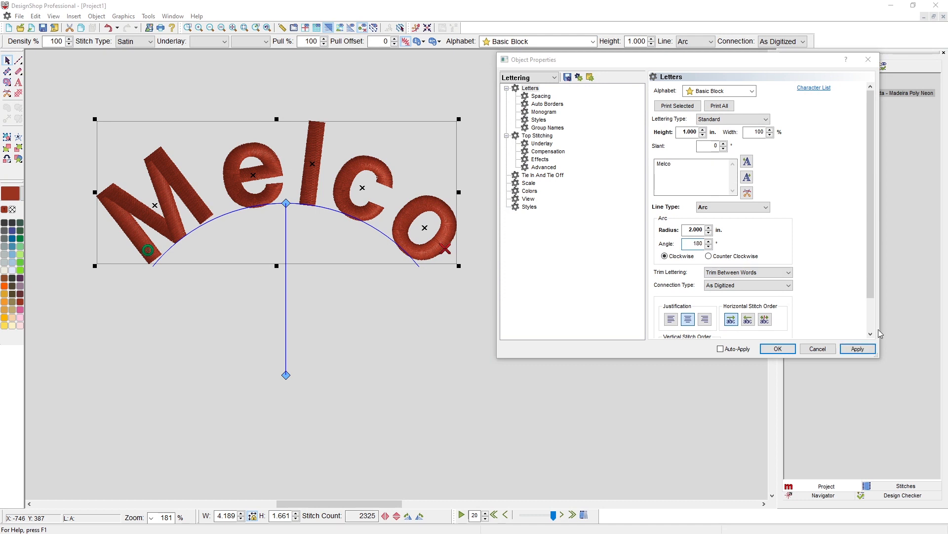
left_click(858, 348)
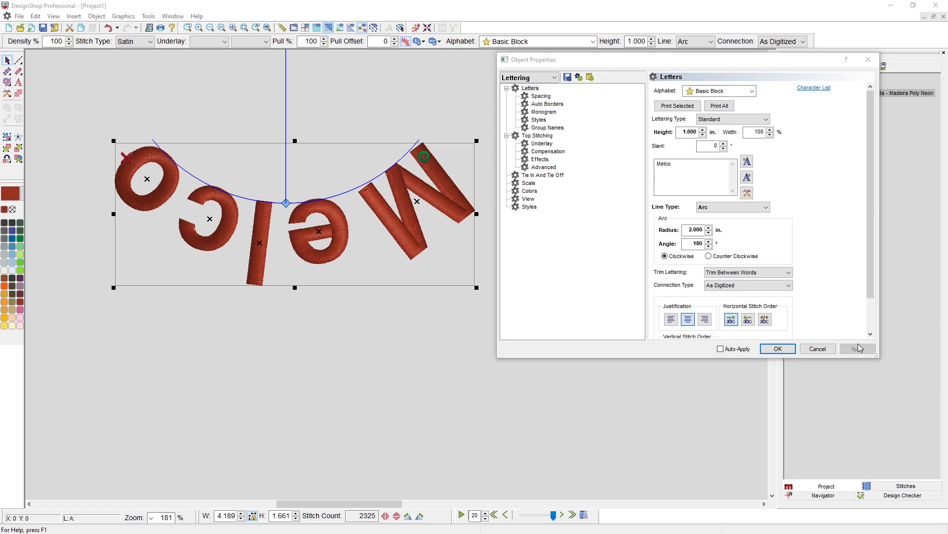
- Move the arced lettering lower in the workspace and apply the Counter Clockwise arc direction
left_click_drag(328, 168, 300, 299)
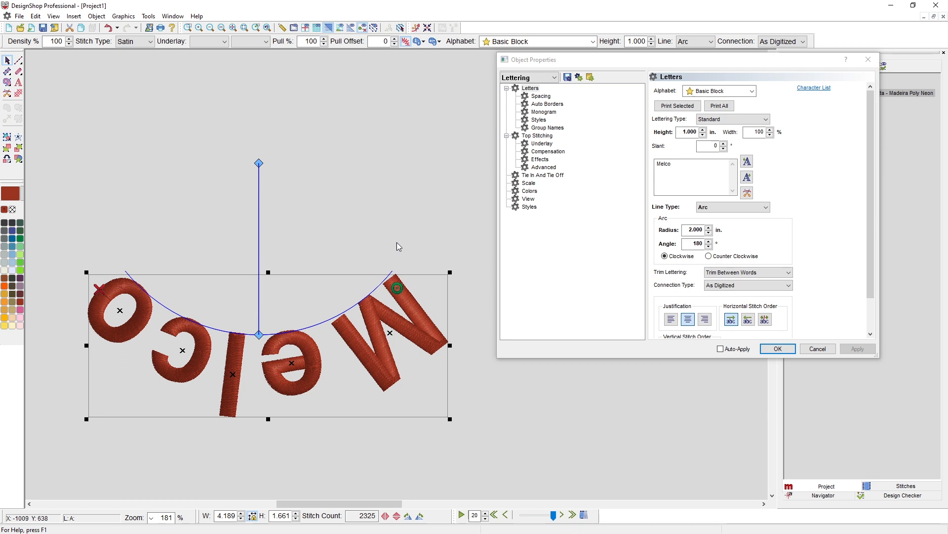
left_click(709, 256)
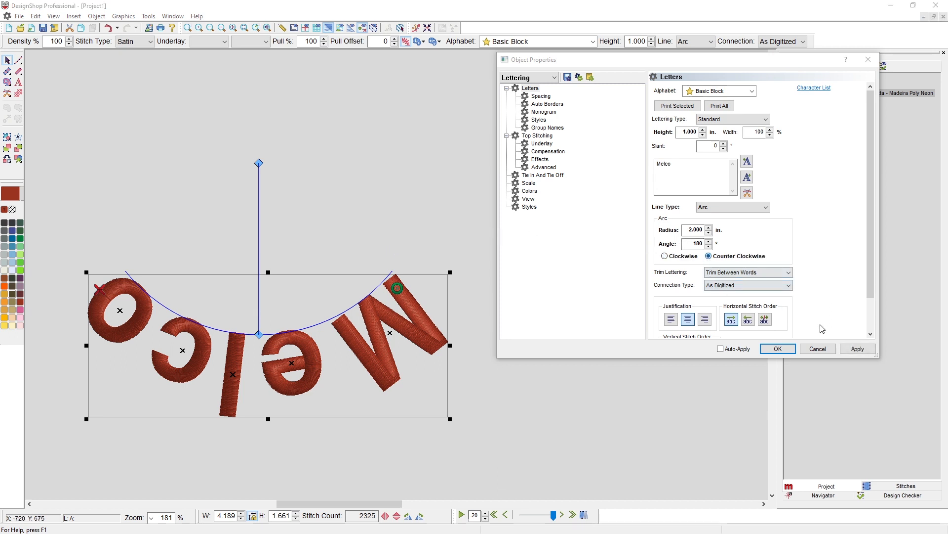
left_click(860, 349)
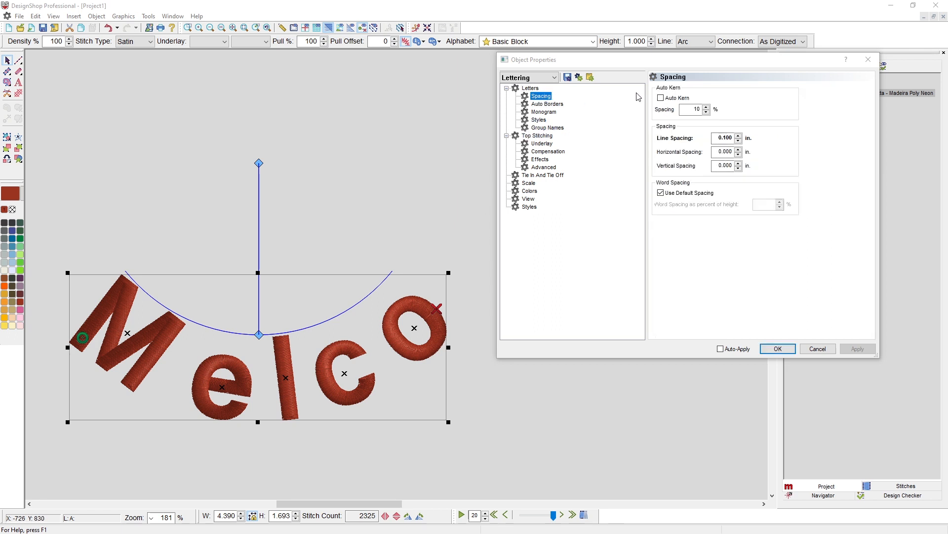
- Enable Auto Kern for the lettering and apply a spacing of 4%
left_click(662, 98)
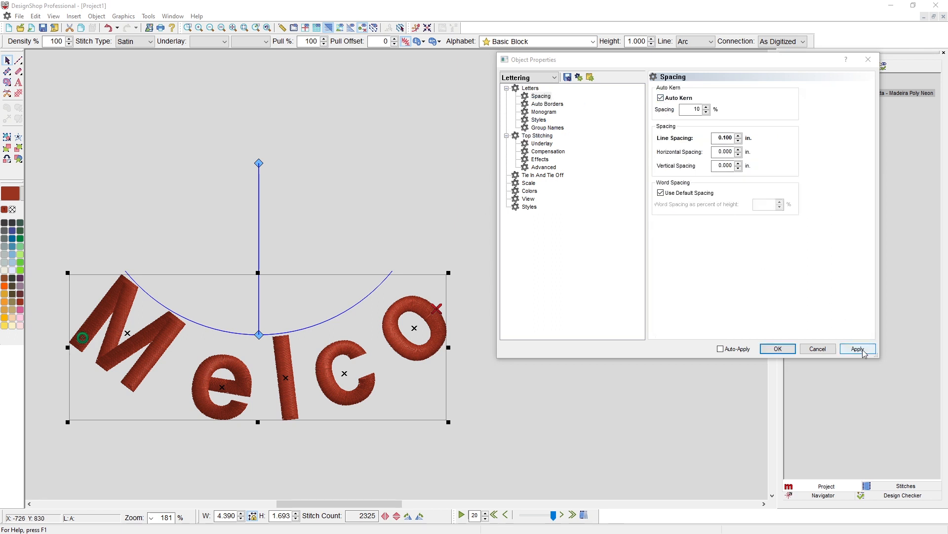
left_click(862, 350)
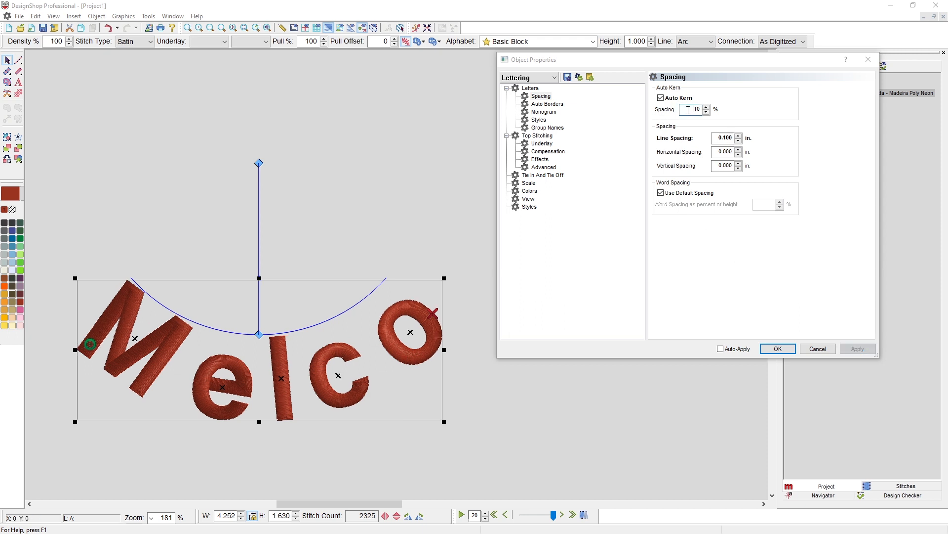
scroll(688, 110, "down", 2)
left_click(857, 350)
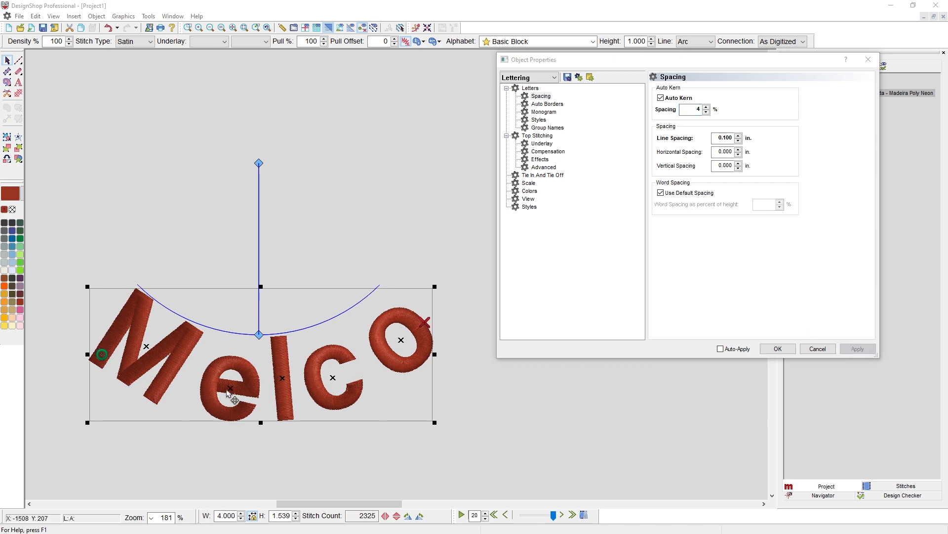
- Duplicate the counter-clockwise Melco lettering almost directly on top of the original
left_click(530, 88)
left_click(353, 181)
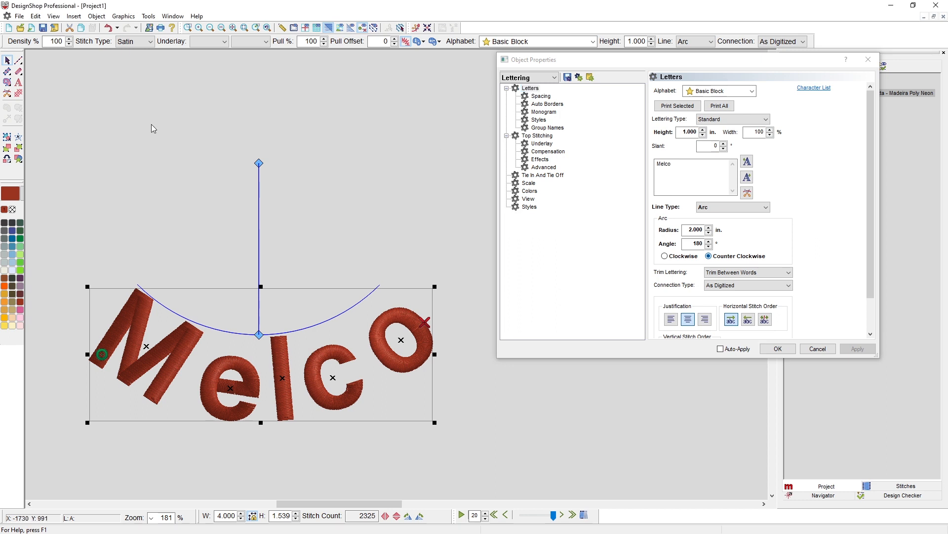
scroll(156, 132, "up", 3)
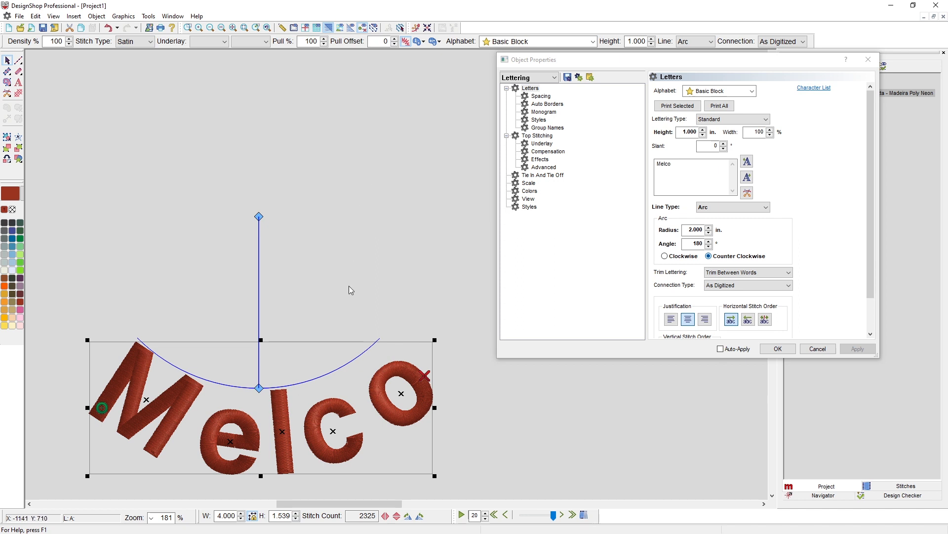
left_click_drag(340, 353, 340, 345)
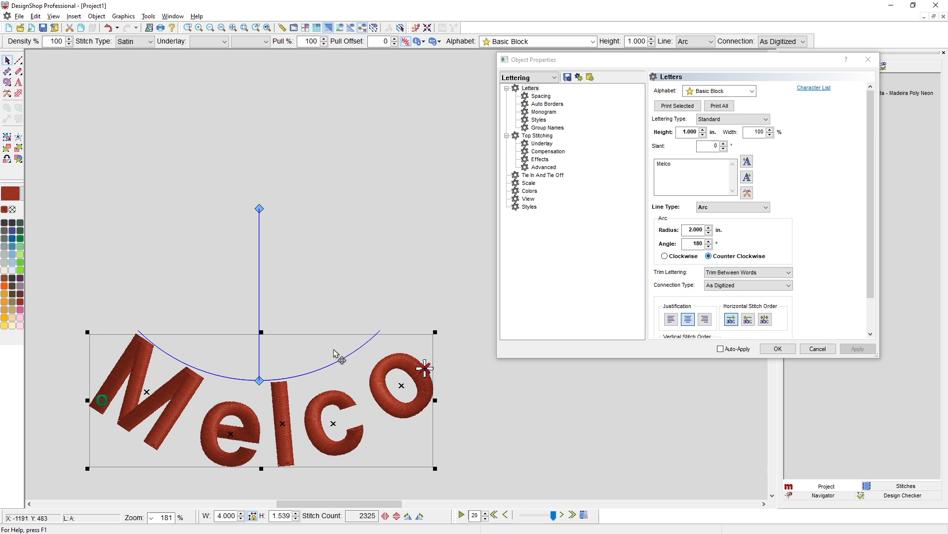
- Set the duplicate's arc to angle 0° and Clockwise, and move it well above the original lettering
double_click(700, 244)
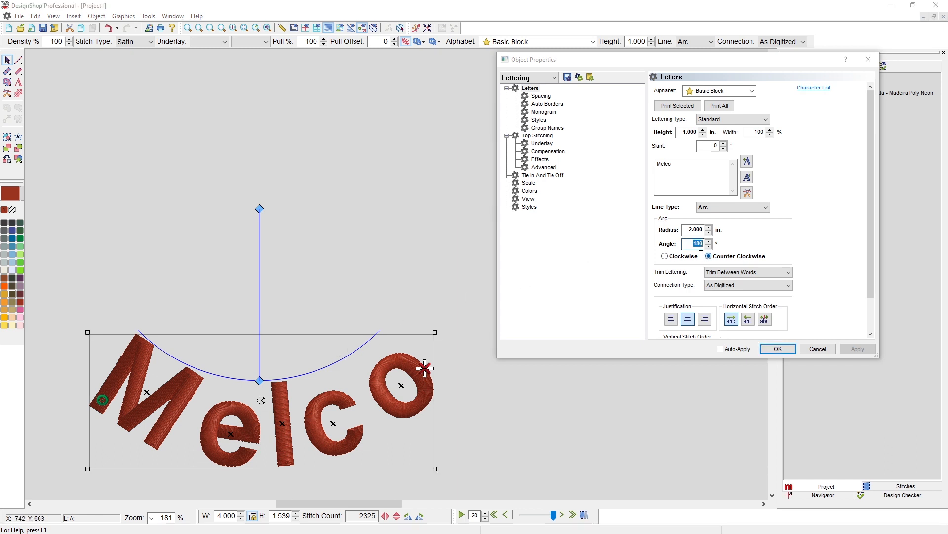
type("0")
left_click(664, 256)
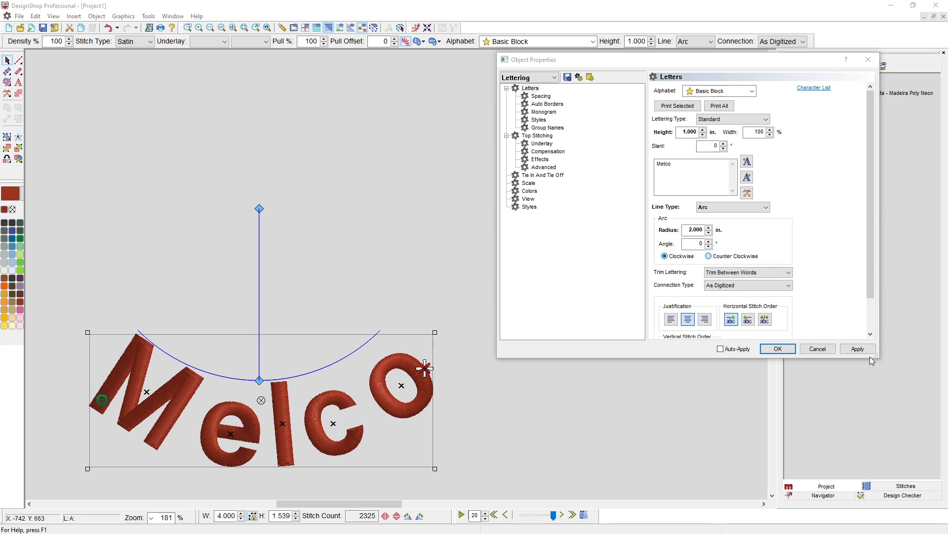
left_click(862, 349)
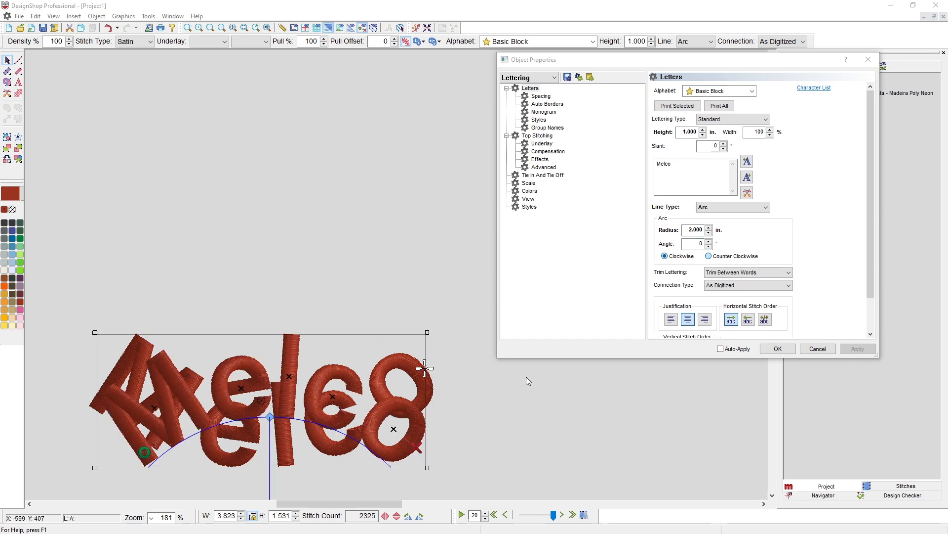
left_click_drag(322, 357, 325, 84)
- Replace the lower counter-clockwise lettering's text with "International" and apply it
left_click_drag(316, 359, 299, 415)
scroll(299, 401, "down", 3)
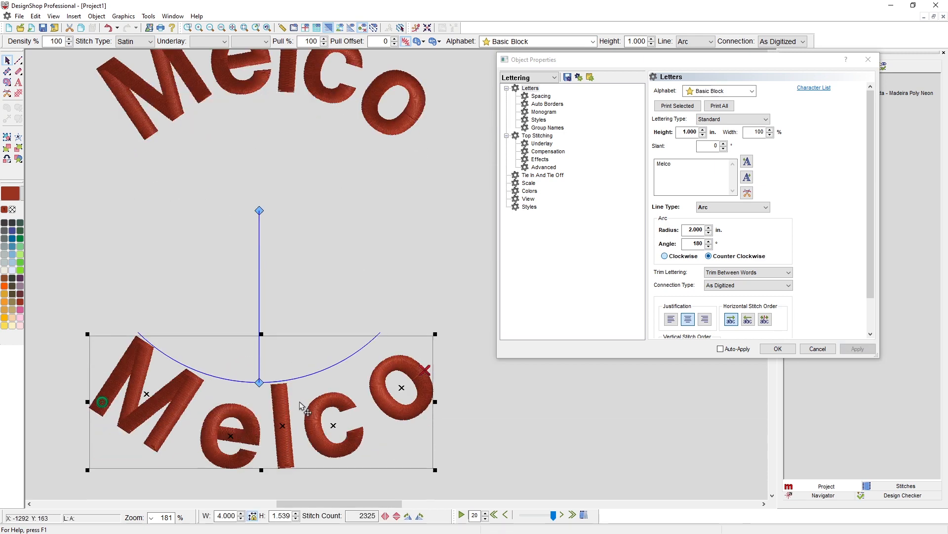
double_click(667, 164)
type("International")
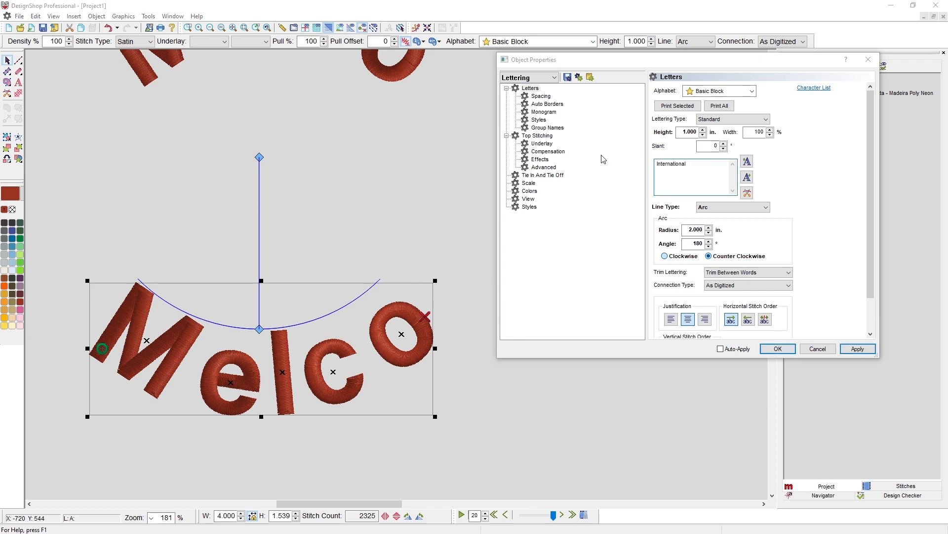
left_click(869, 354)
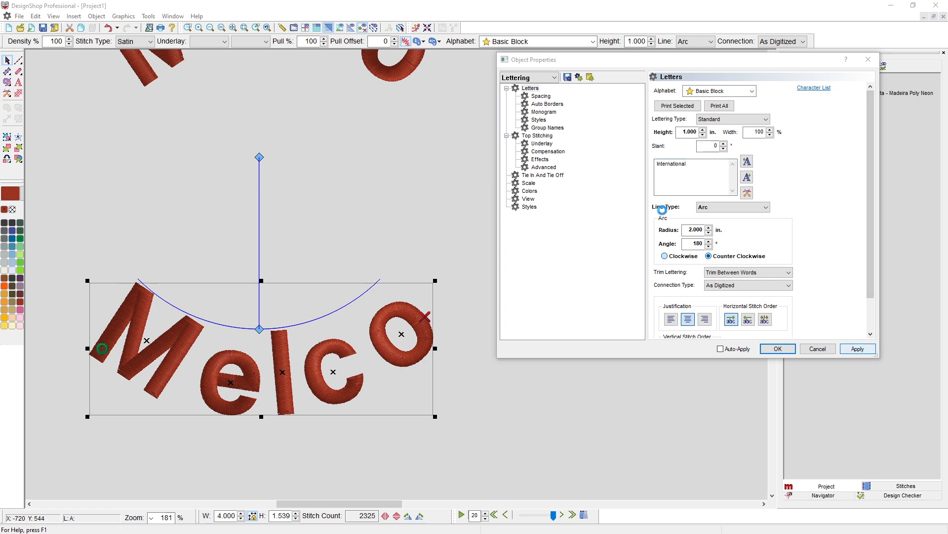
- Move the Melco arc lettering farther up, away from the International lettering
left_click(235, 29)
scroll(385, 244, "right", 2)
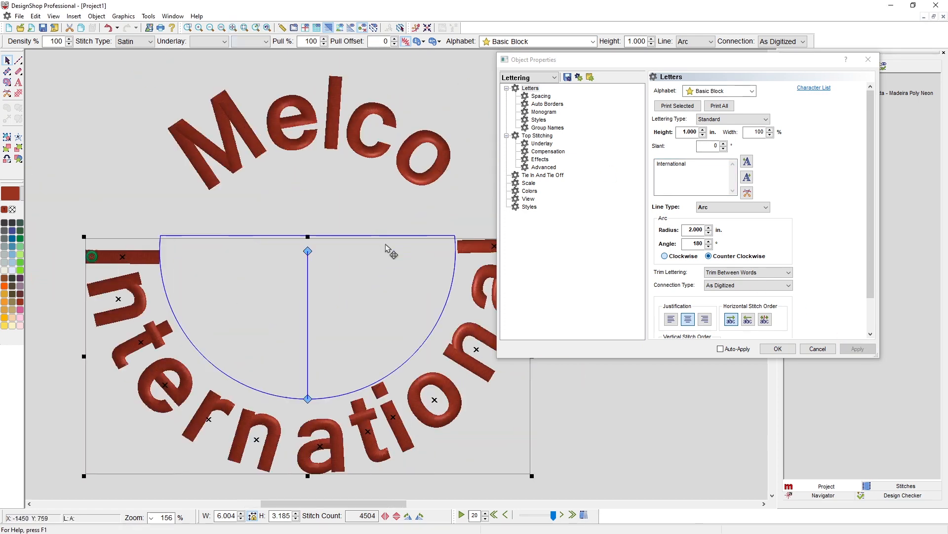
left_click(348, 162)
scroll(353, 170, "left", 2)
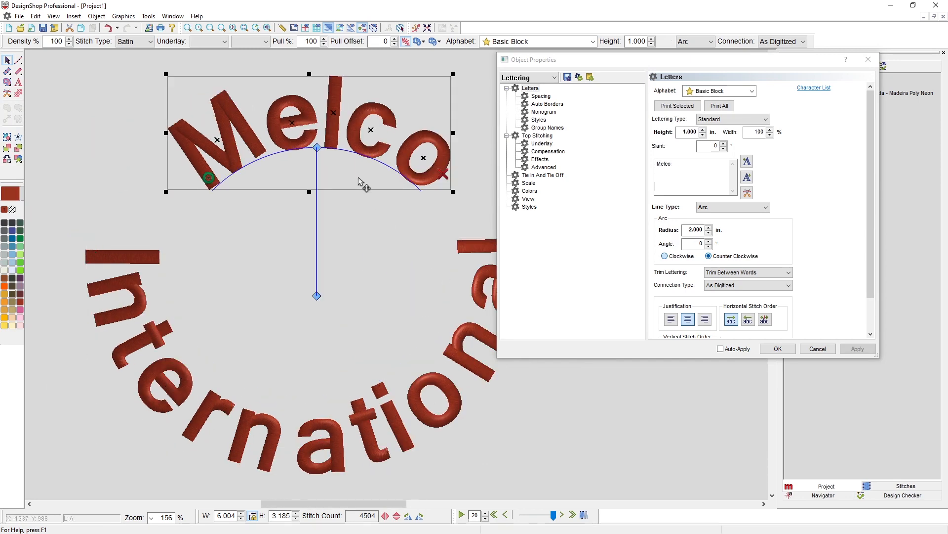
left_click_drag(358, 177, 346, 134)
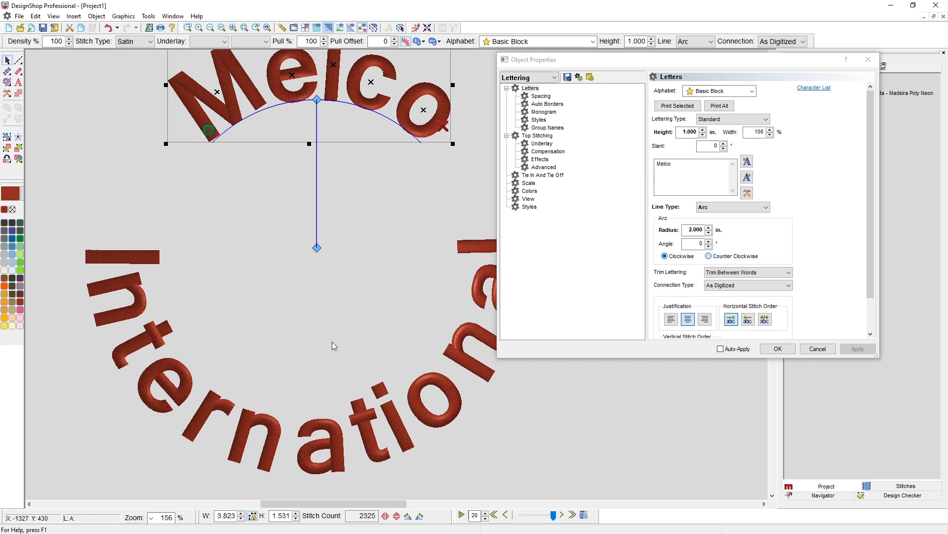
- Move the Object Properties window clear of the artwork and review the arc settings of the International and Melco letterings
left_click_drag(570, 65, 623, 71)
left_click(310, 116)
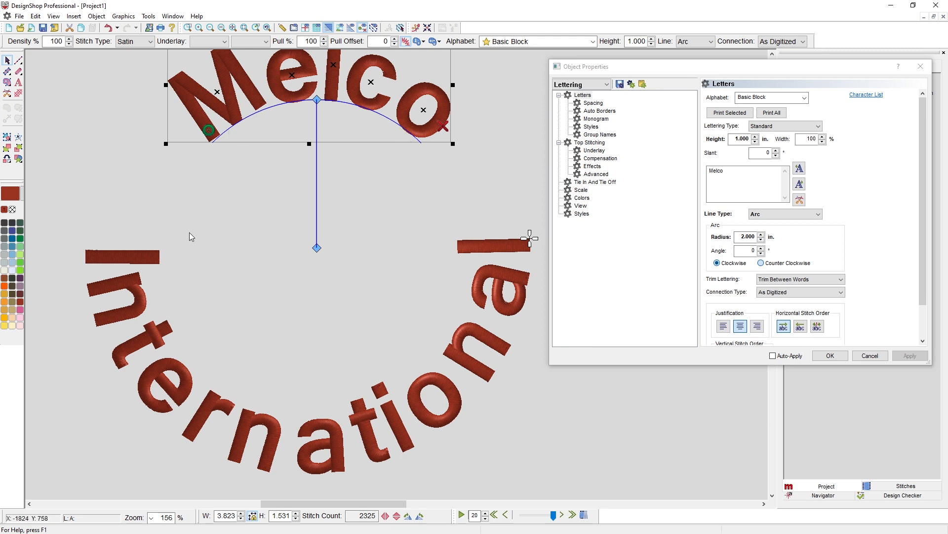
left_click_drag(650, 69, 653, 148)
left_click(855, 108)
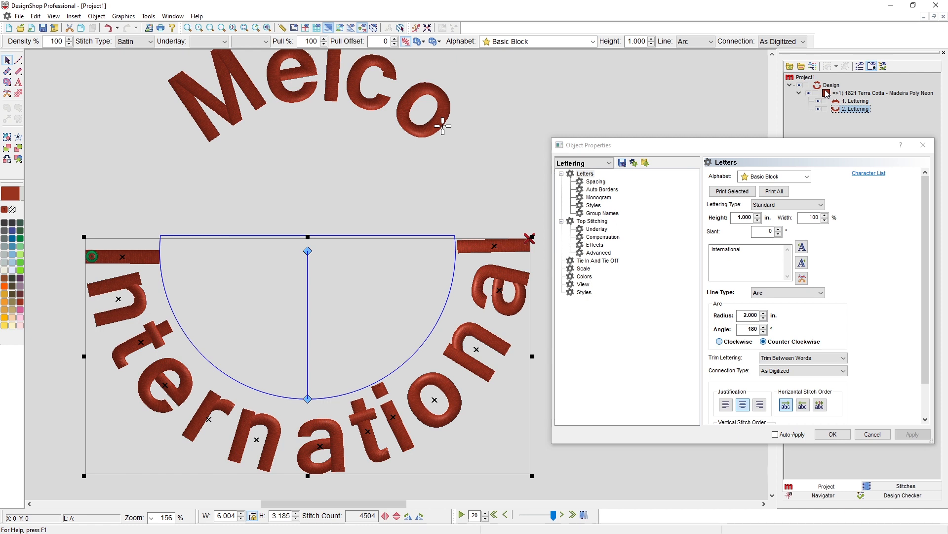
left_click(342, 107)
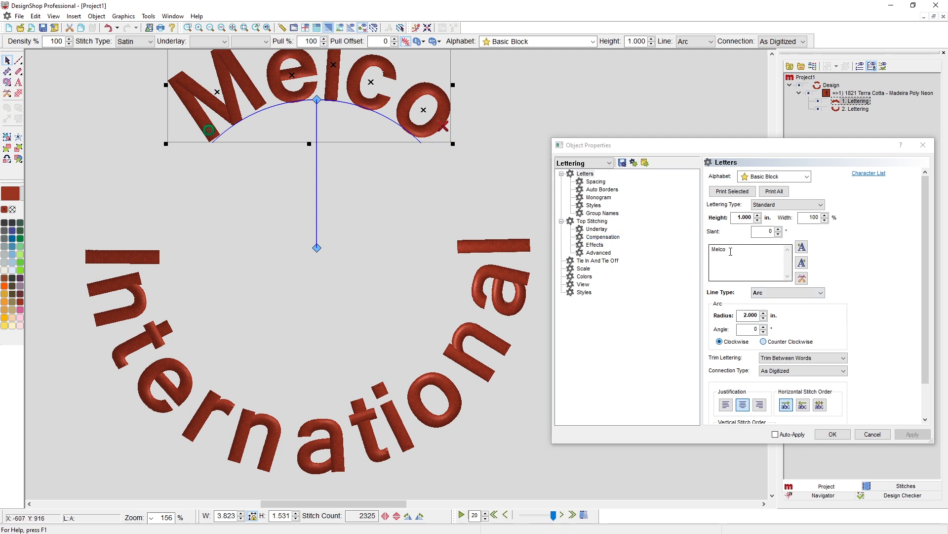
left_click(755, 248)
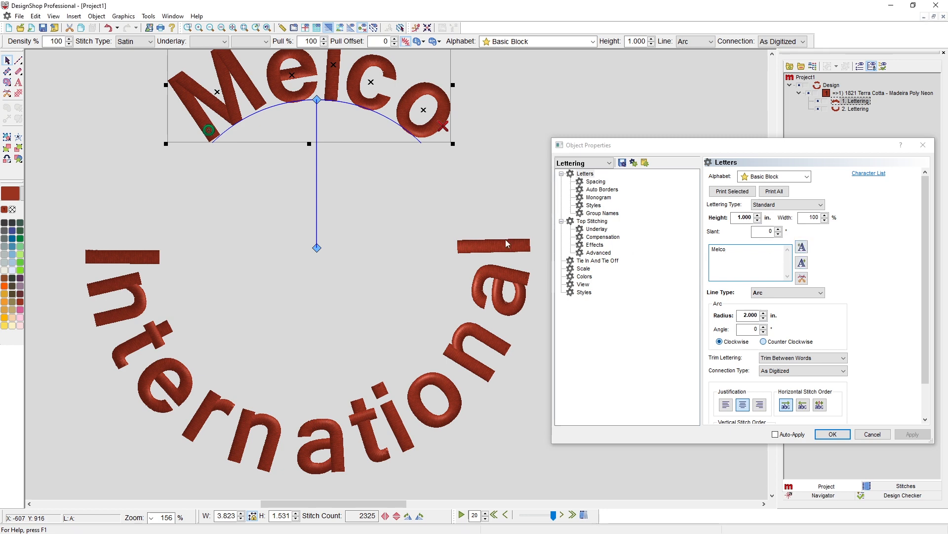
- Delete the International lettering and move the Melco arc lettering down into the open work area
left_click(501, 291)
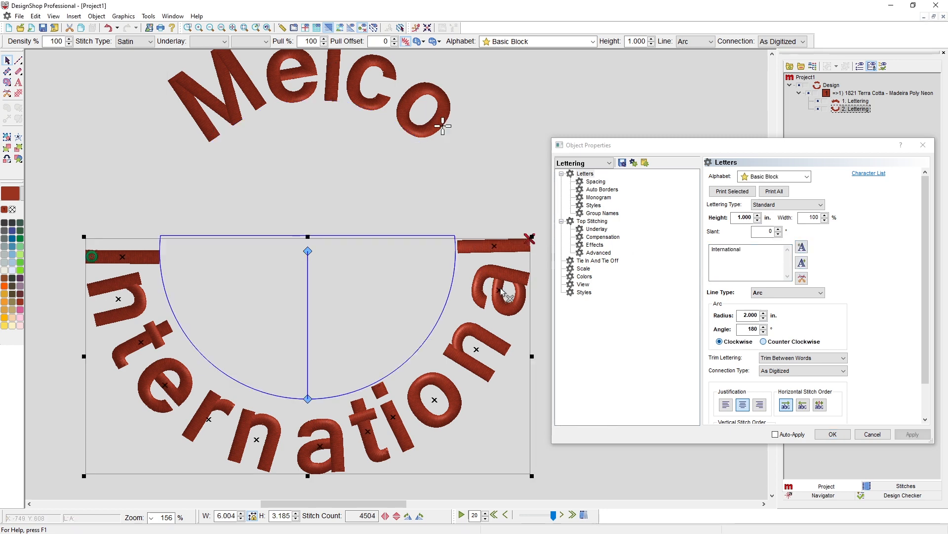
key("Delete")
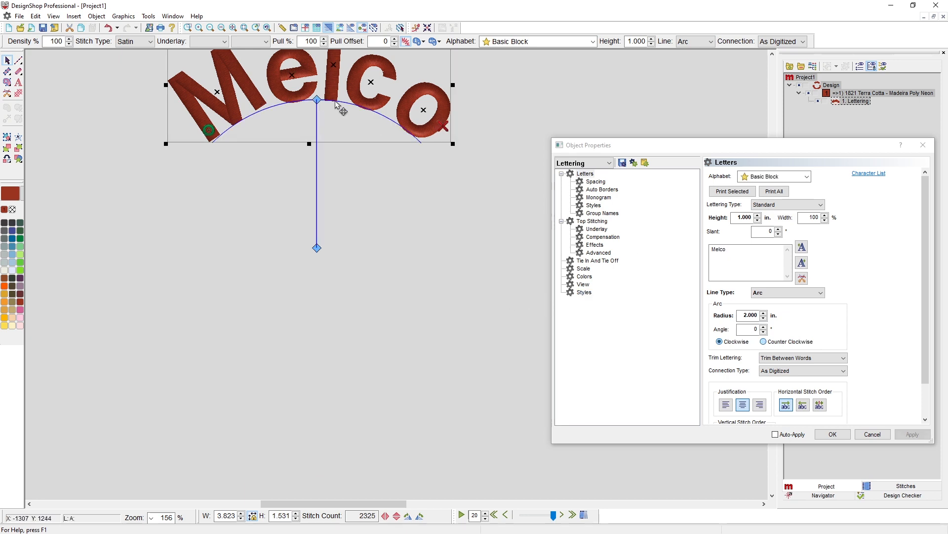
left_click_drag(366, 134, 338, 206)
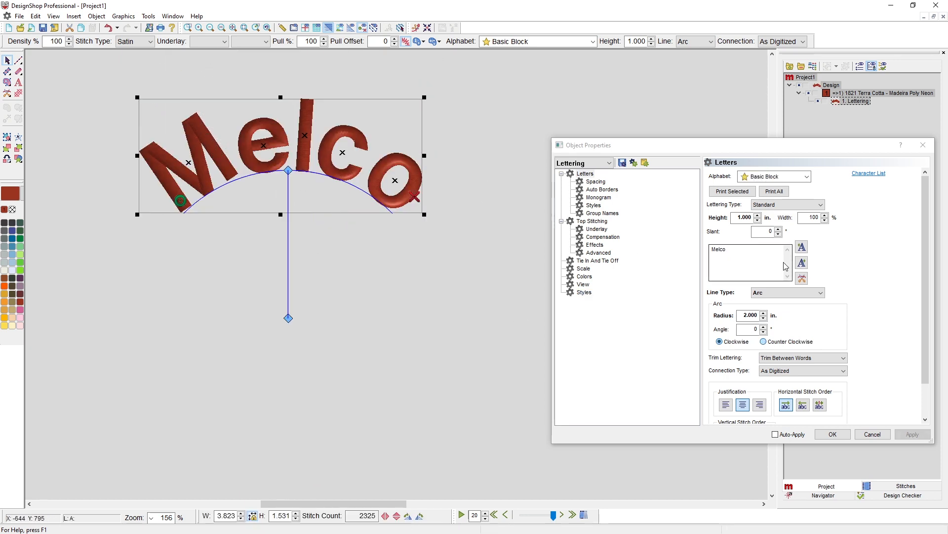
- Change the Melco lettering's line type from Arc to Custom and apply it
left_click(787, 293)
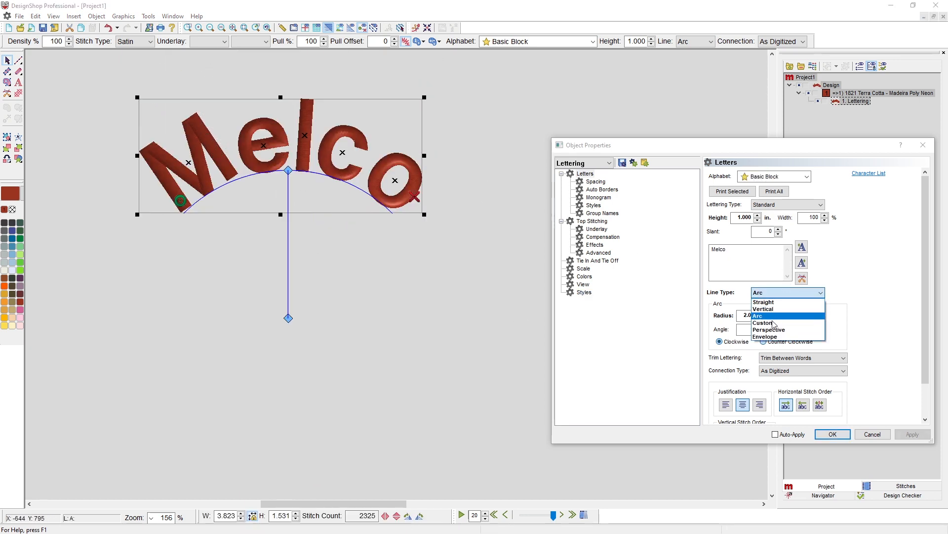
left_click(774, 324)
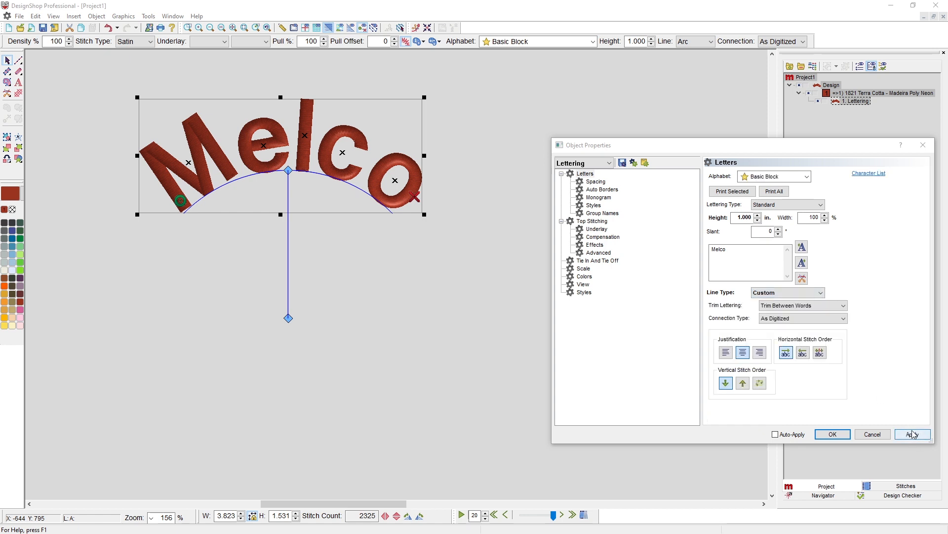
left_click(913, 434)
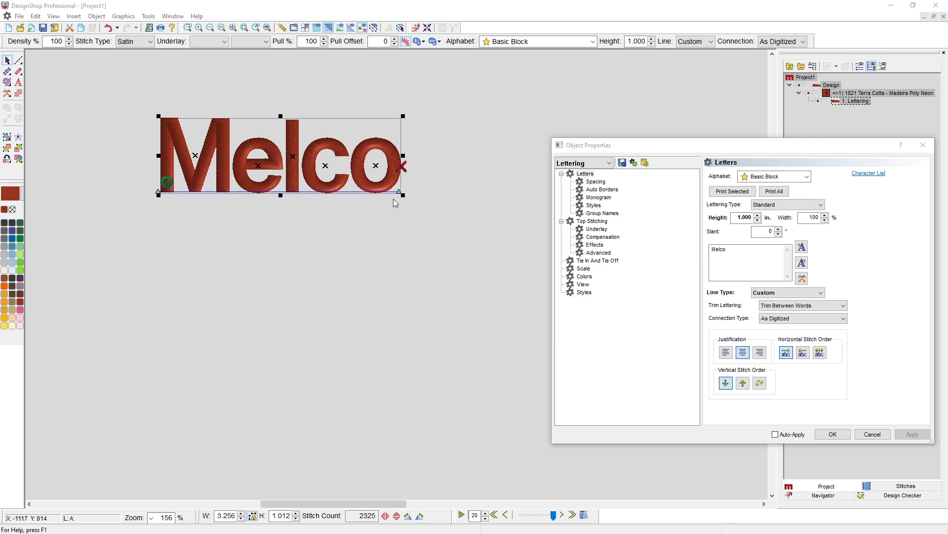
- Increase the point size in the program preferences to nearly the largest setting and apply it
scroll(400, 196, "up", 1)
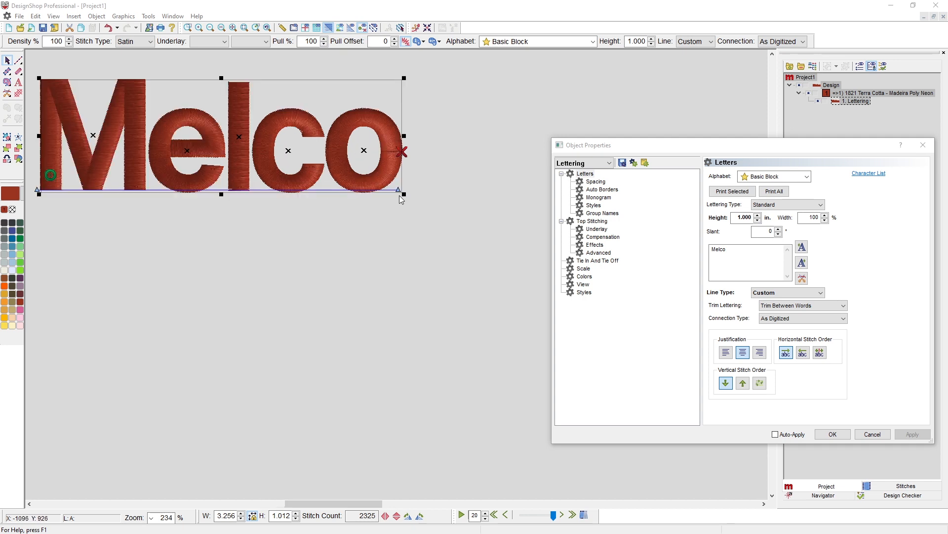
scroll(400, 196, "left", 1)
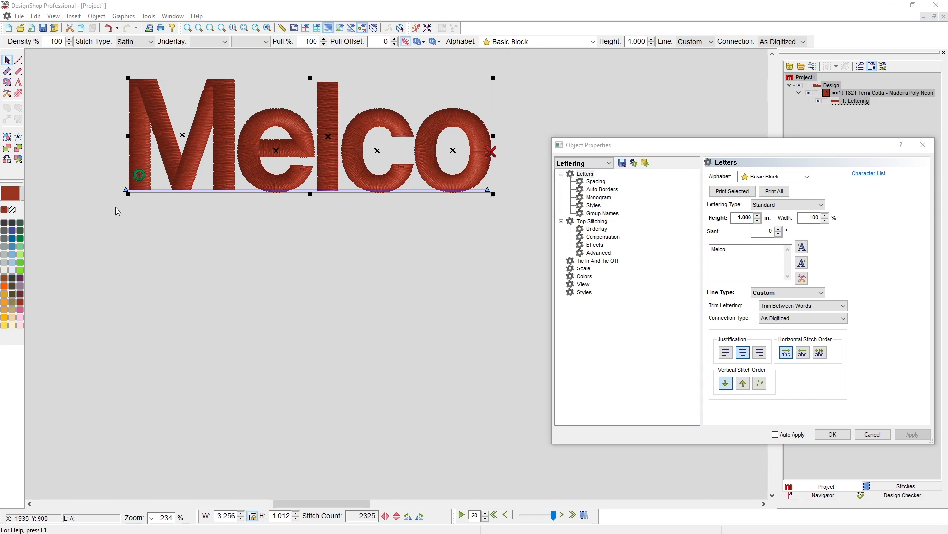
left_click(147, 16)
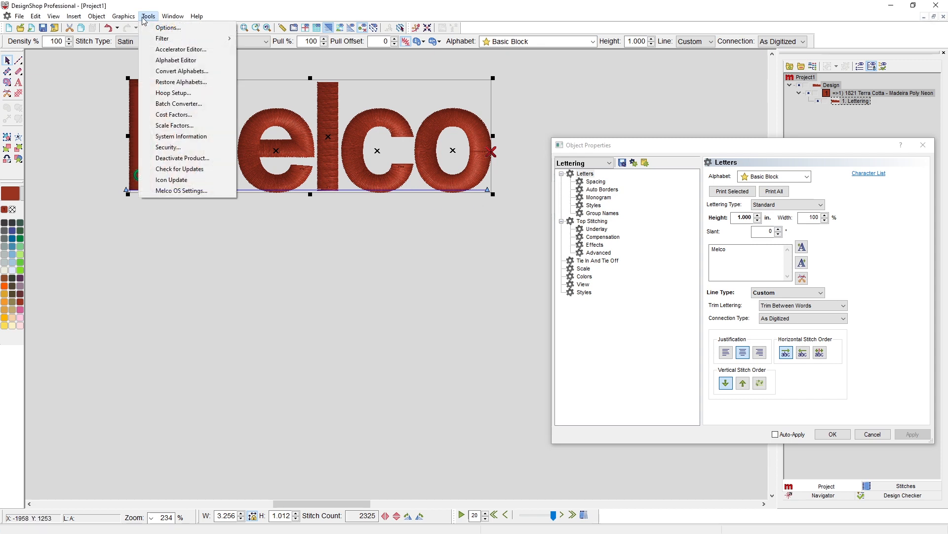
left_click(149, 29)
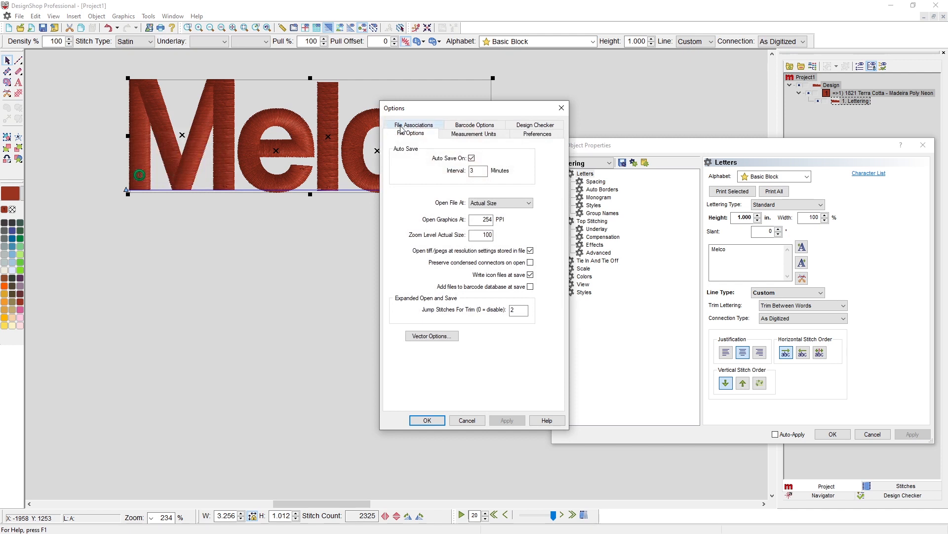
left_click(533, 138)
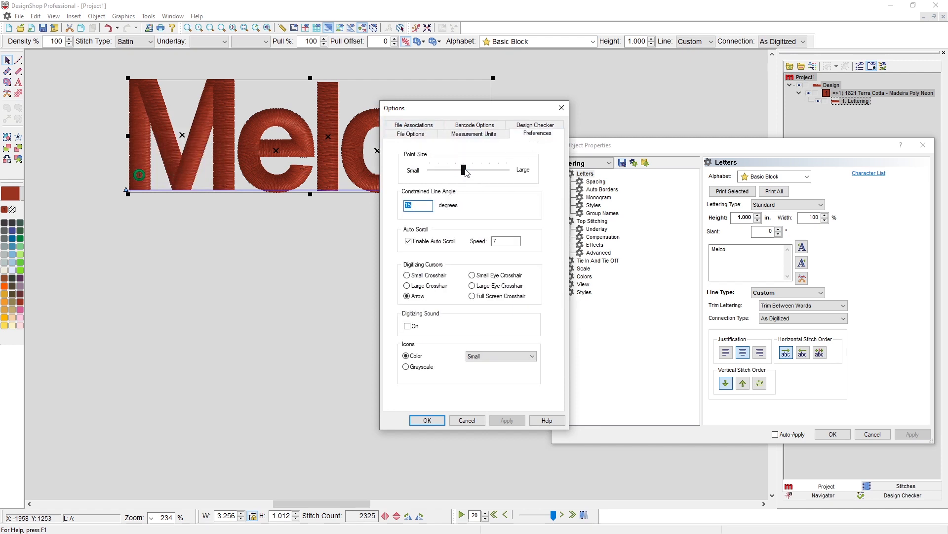
left_click_drag(464, 170, 506, 170)
left_click(507, 418)
left_click(426, 420)
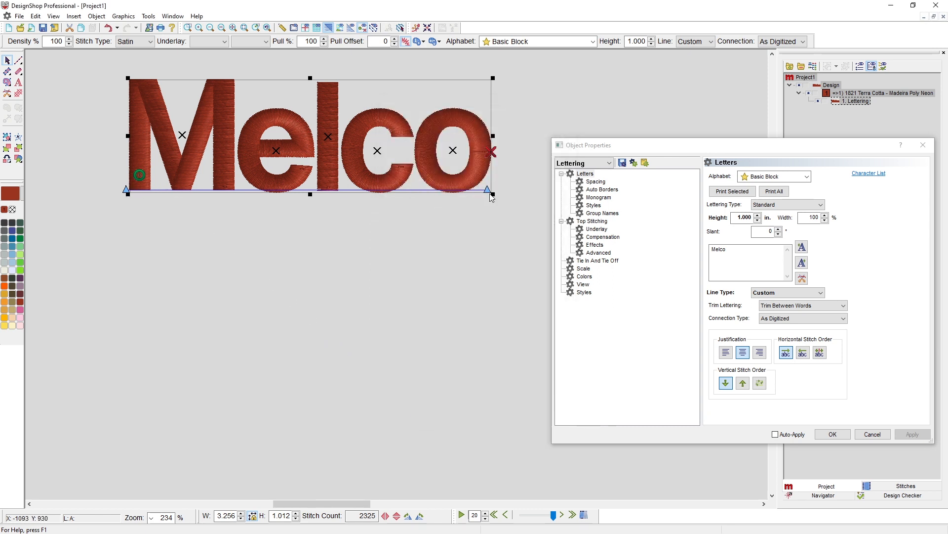
- Add a corner point and a curve point to Melco's custom baseline, pulling the curve point slightly down and the corner point up
left_click(302, 190)
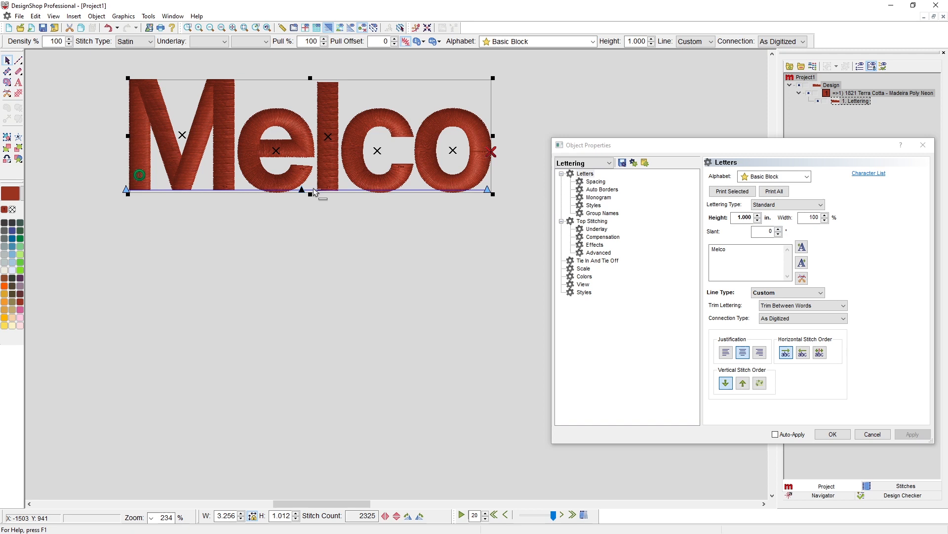
left_click(359, 191)
left_click_drag(362, 198, 362, 203)
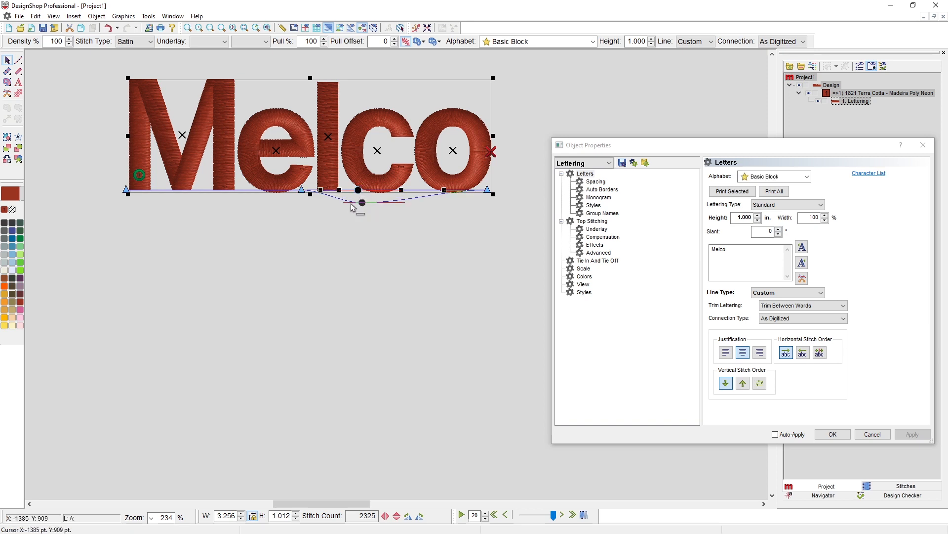
left_click(302, 190)
left_click_drag(302, 190, 268, 138)
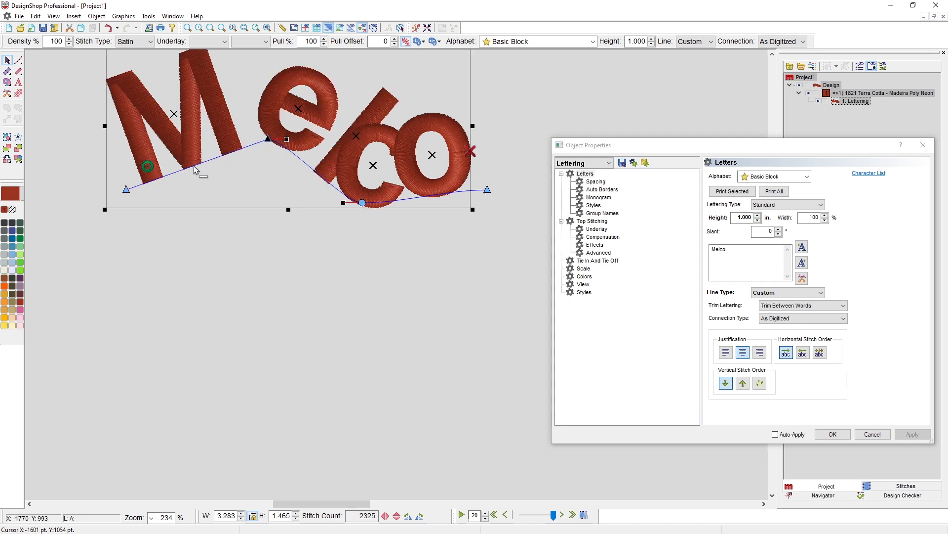
- Try an extra corner point on the baseline beneath the M, pulled below the line, and delete it
left_click_drag(193, 167, 242, 212)
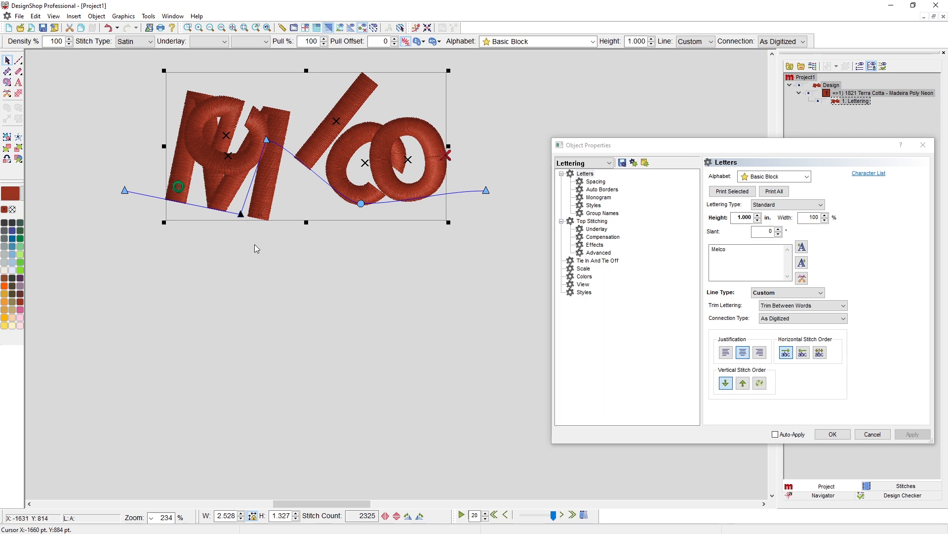
key("Delete")
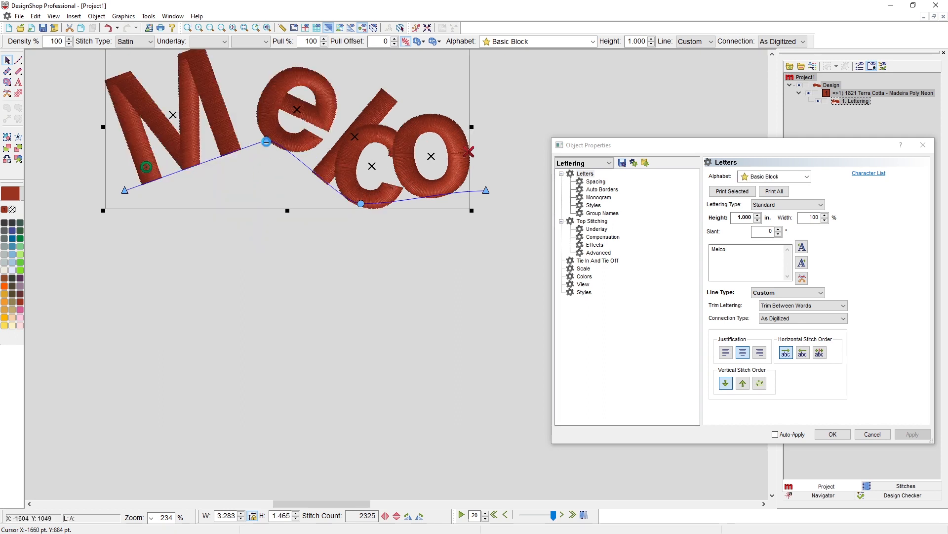
- Convert the baseline's raised corner point to a curve point and delete the lower curve point beneath the c
left_click(266, 141, "ctrl")
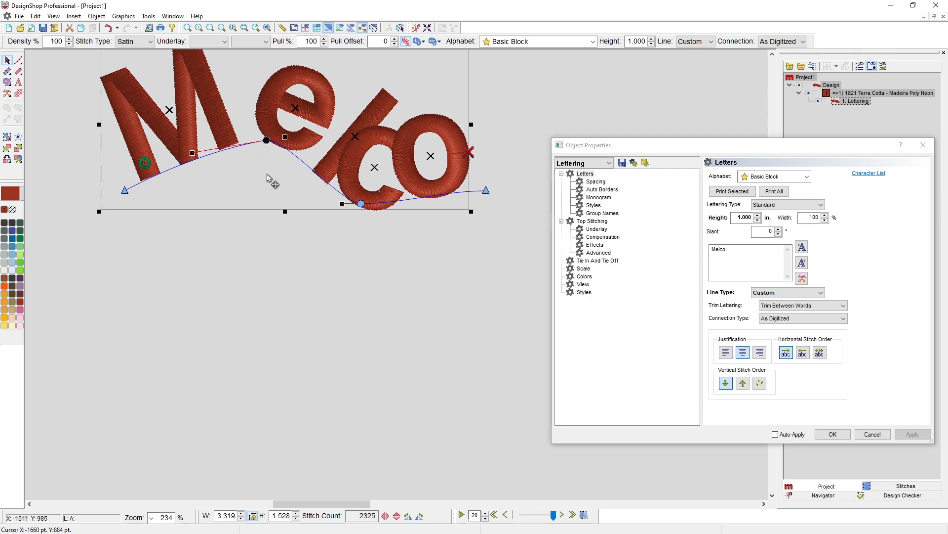
left_click(362, 203)
key("Delete")
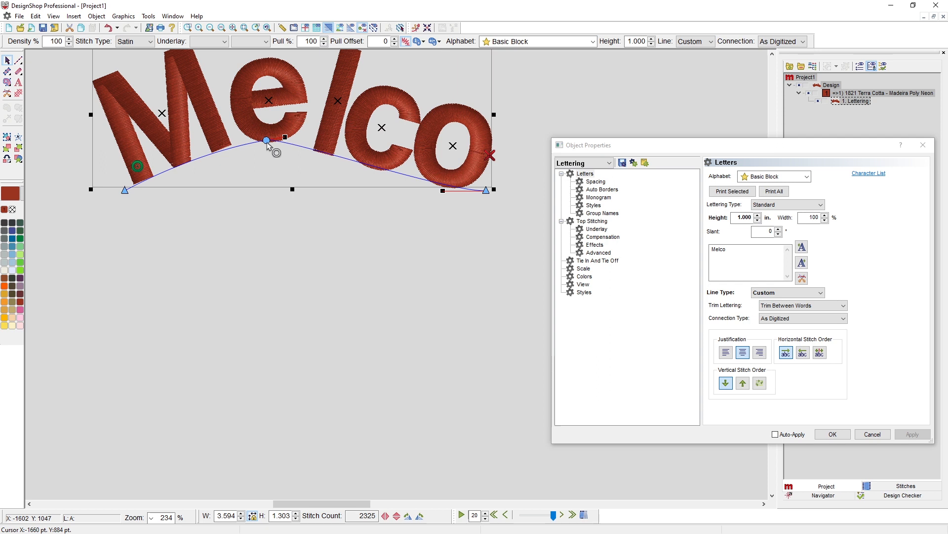
- Reshape the Melco baseline into a shallow, even arch by lowering its remaining curve point and centring it under the l
left_click_drag(267, 142, 268, 198)
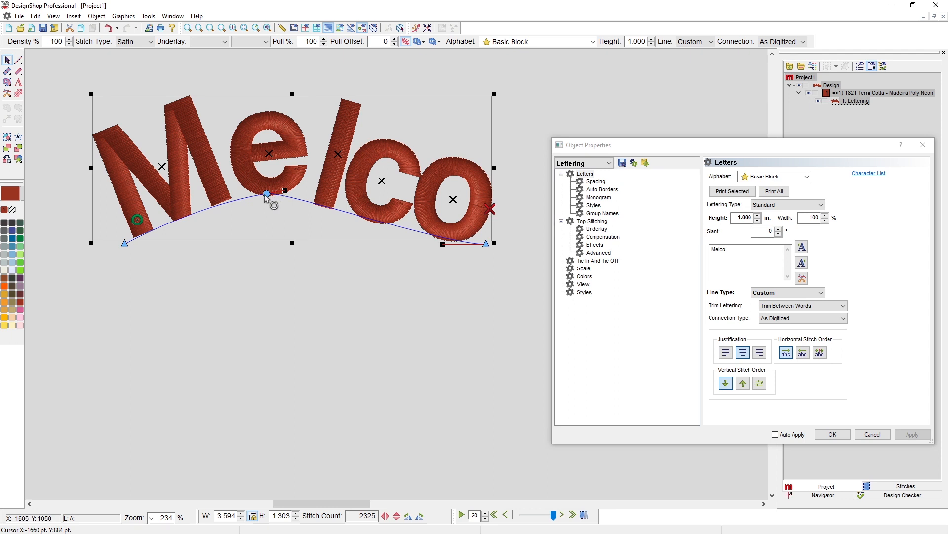
left_click(266, 194)
left_click_drag(266, 193, 273, 209)
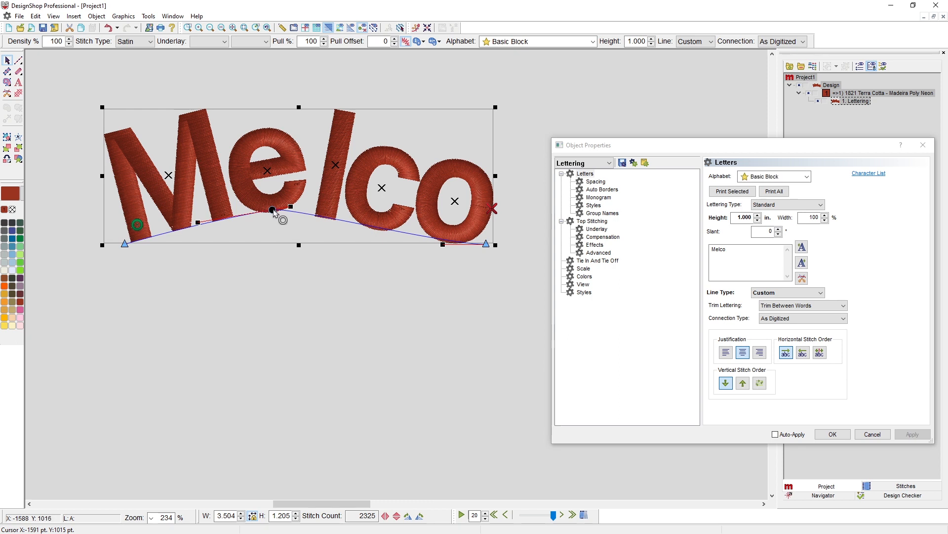
left_click_drag(273, 210, 275, 217)
left_click_drag(278, 225, 305, 215)
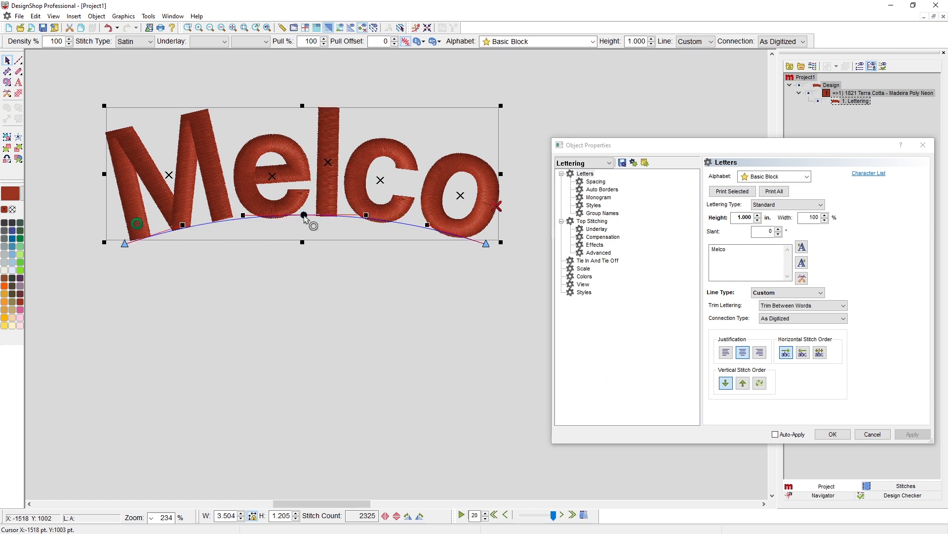
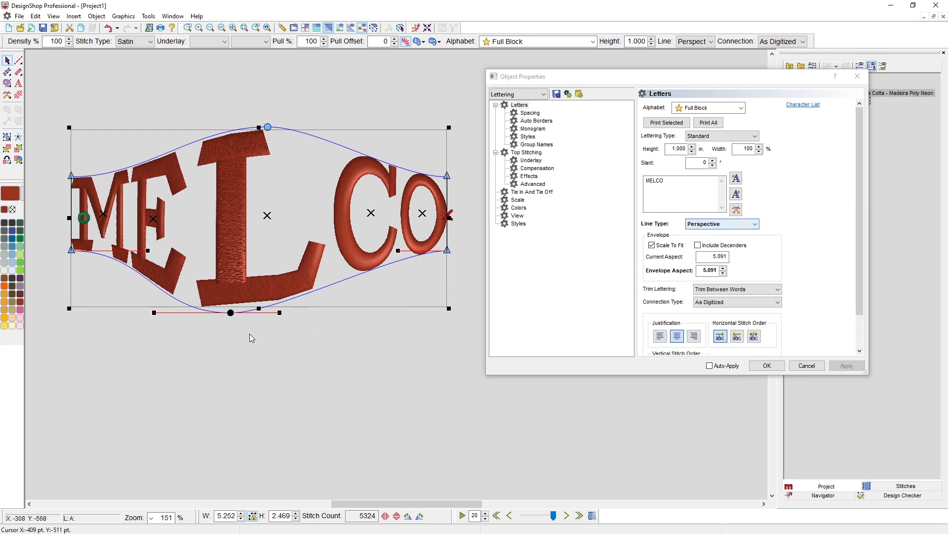
- Flatten the MELCO lettering's perspective outline by moving its upper and lower curve points inward
left_click_drag(231, 312, 232, 295)
left_click_drag(267, 127, 247, 145)
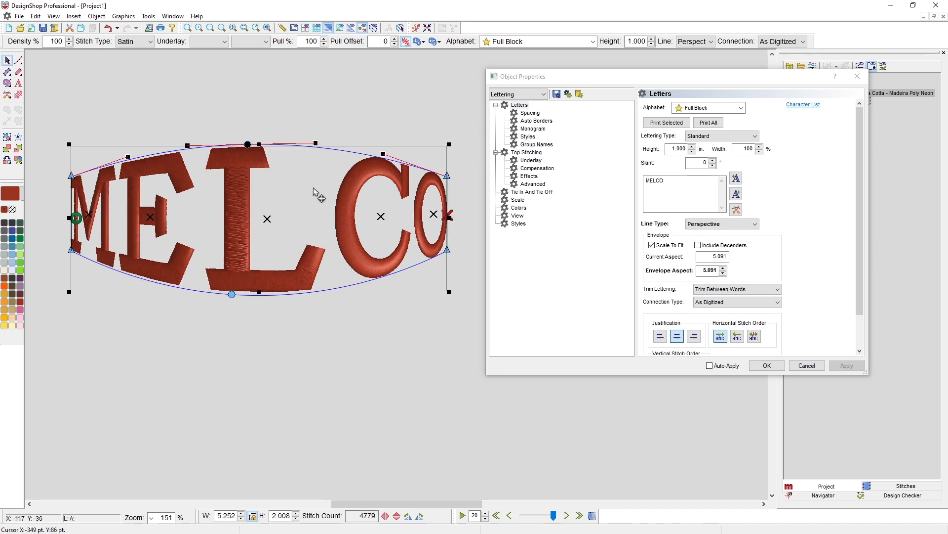
left_click(409, 285)
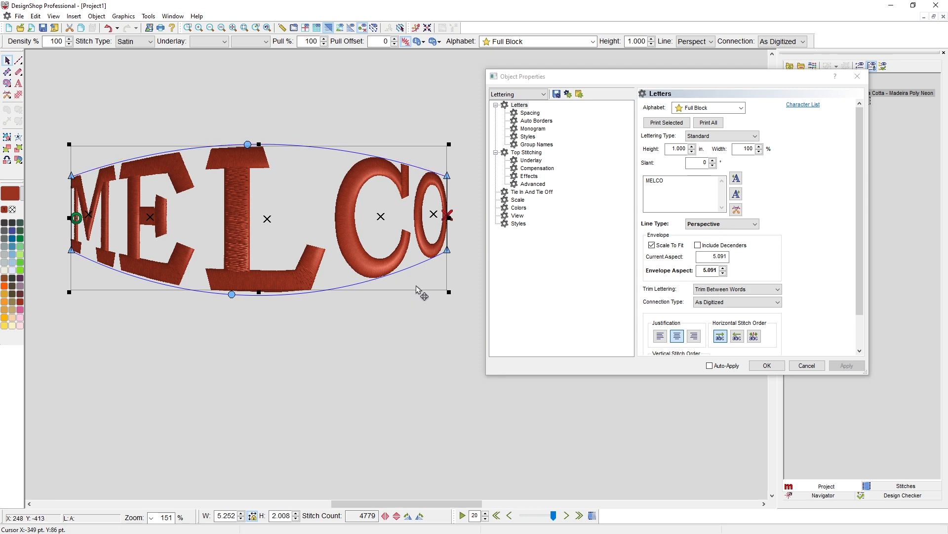
- Duplicate the MELCO lettering about 2.41 in straight below the original and apply the Envelope line type to the copy
left_click_drag(417, 286, 434, 456)
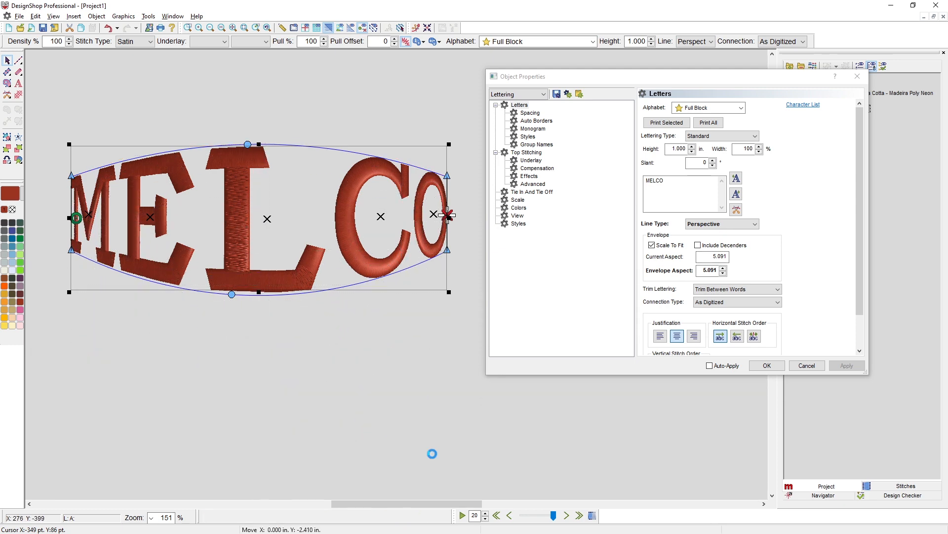
left_click(714, 225)
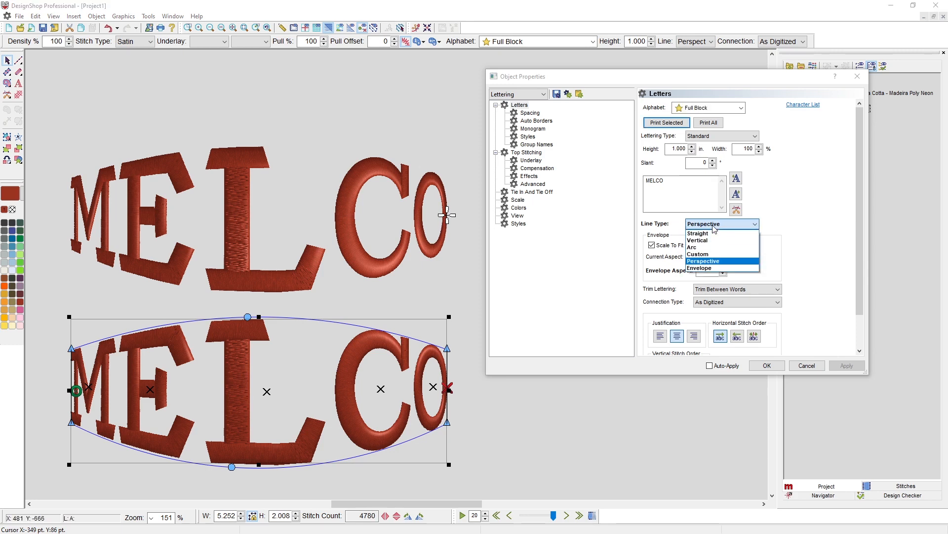
left_click(706, 269)
left_click(850, 366)
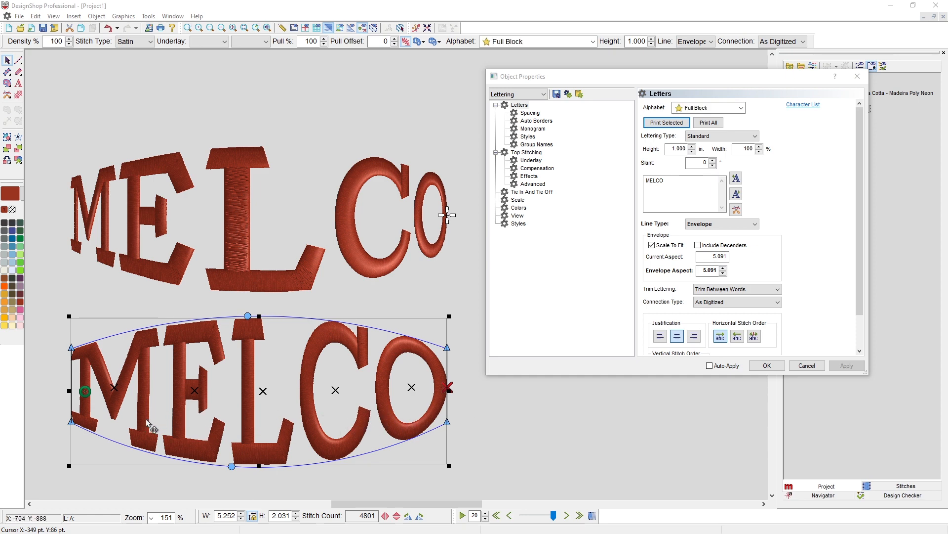
- Compare the upper Perspective lettering with the lower Envelope copy and delete the Envelope copy
left_click(268, 256)
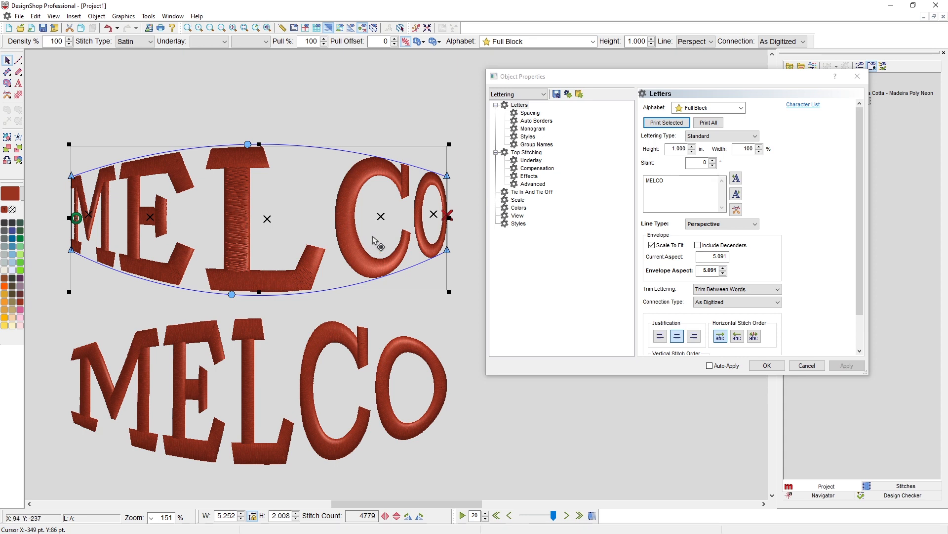
left_click(275, 368)
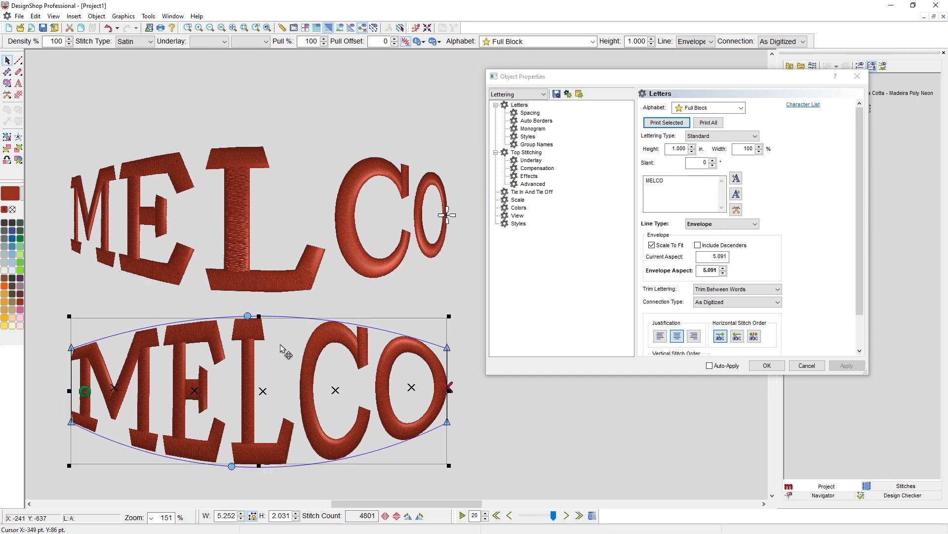
key("Delete")
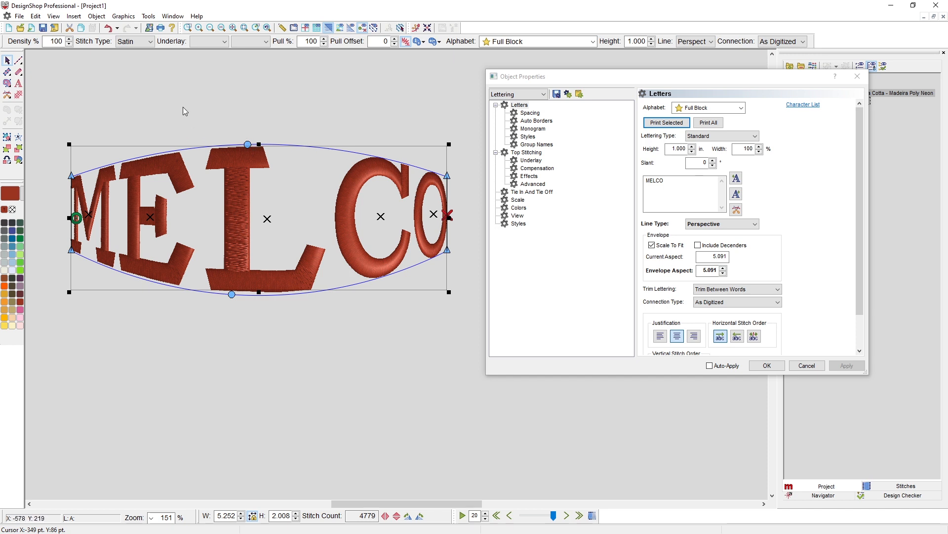
- Straighten the top edge of the MELCO perspective outline by lowering and removing its upper curve point
left_click_drag(184, 111, 288, 380)
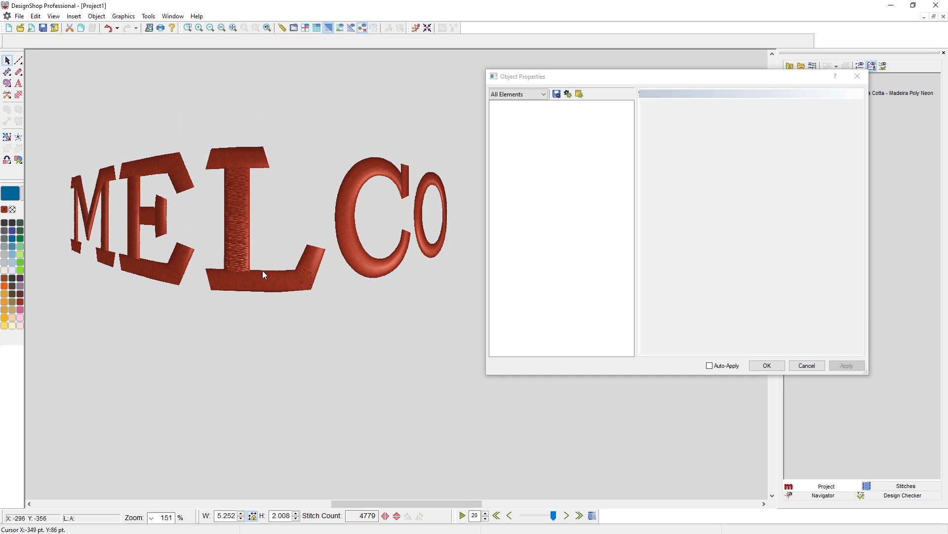
left_click(262, 271)
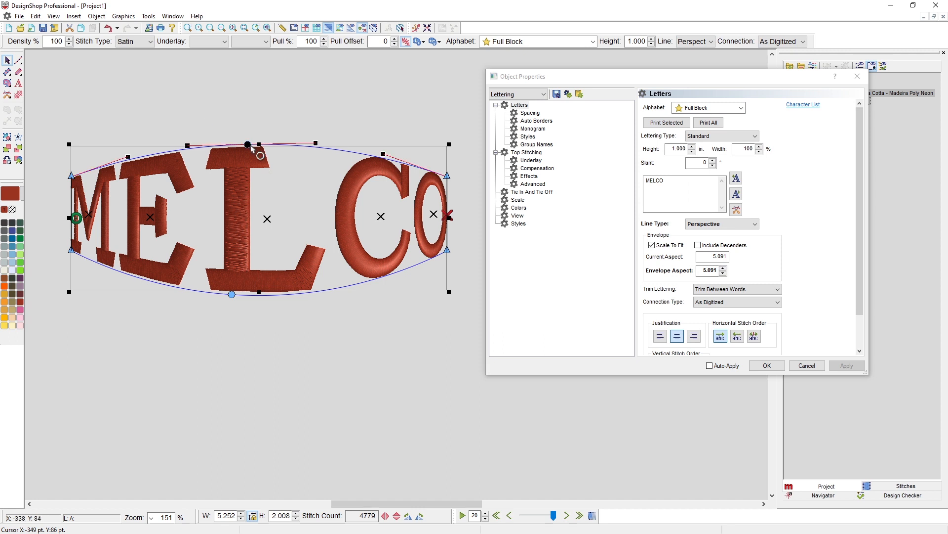
left_click_drag(258, 147, 259, 160)
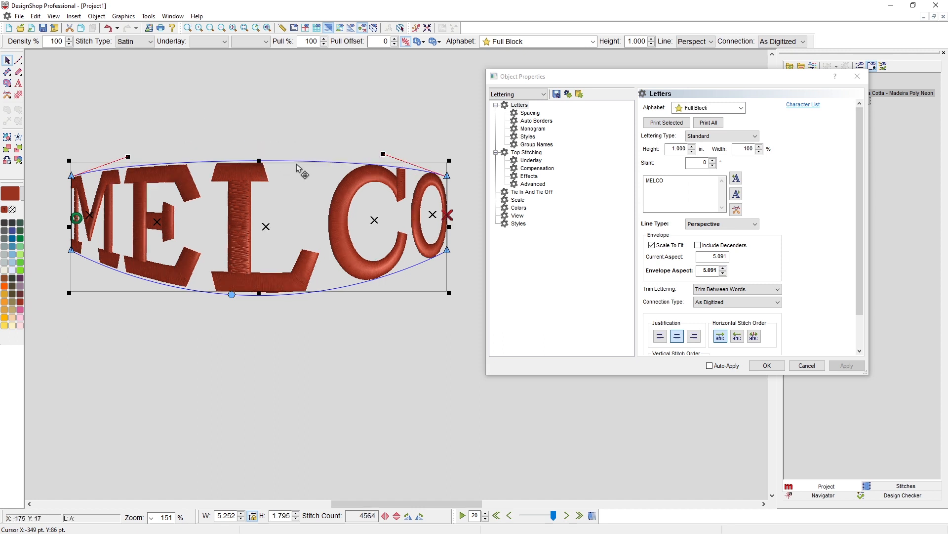
left_click(298, 162, "ctrl")
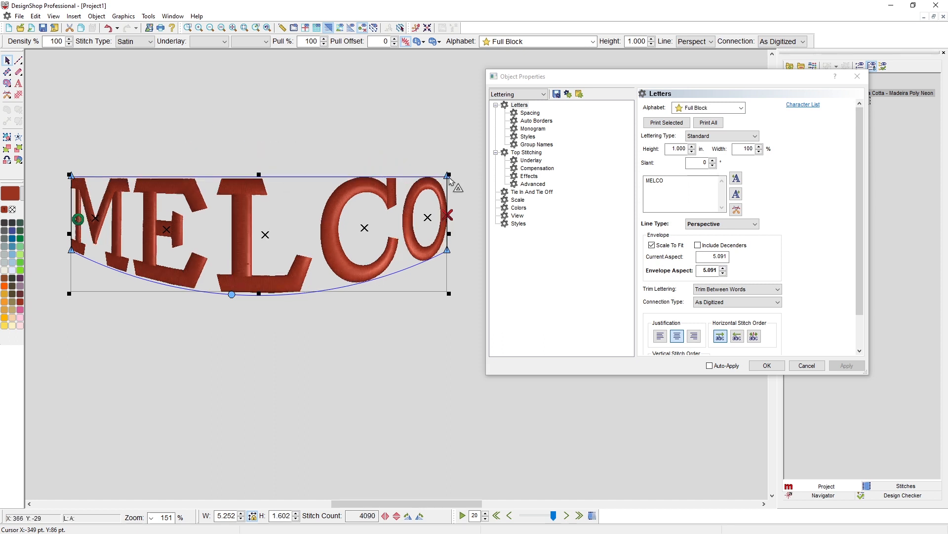
- Convert the outline's curved bottom edge to straight segments and delete the bottom middle point so MELCO sits in a plain rectangle
left_click(302, 294, "ctrl")
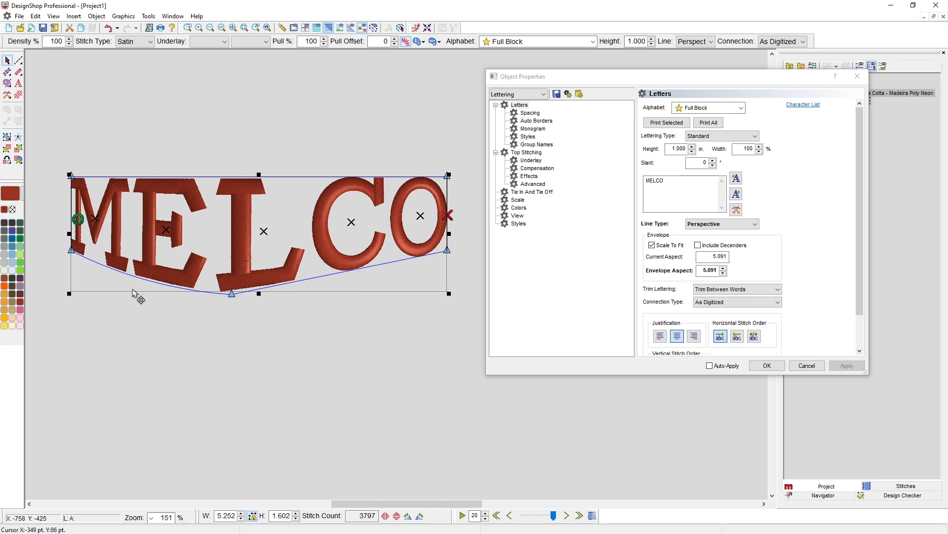
right_click(151, 280)
right_click(140, 278)
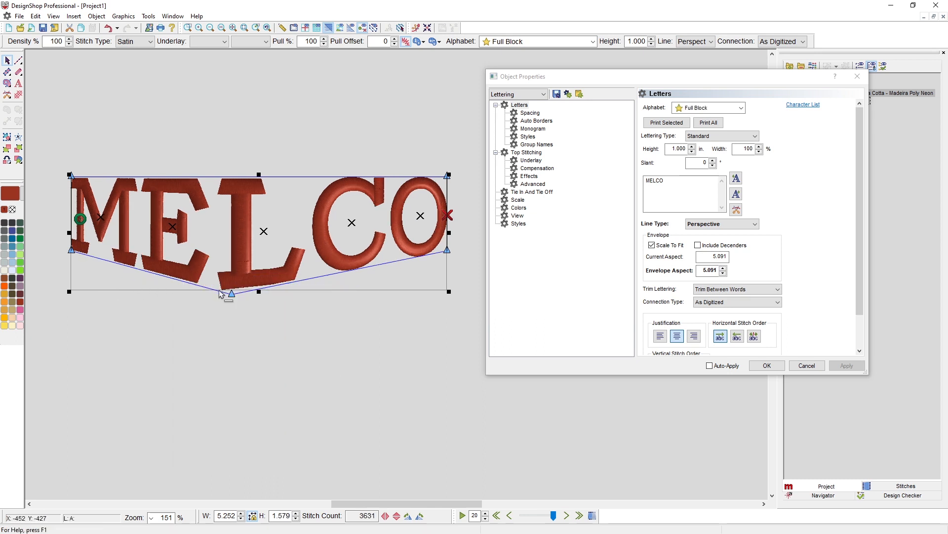
key("Delete")
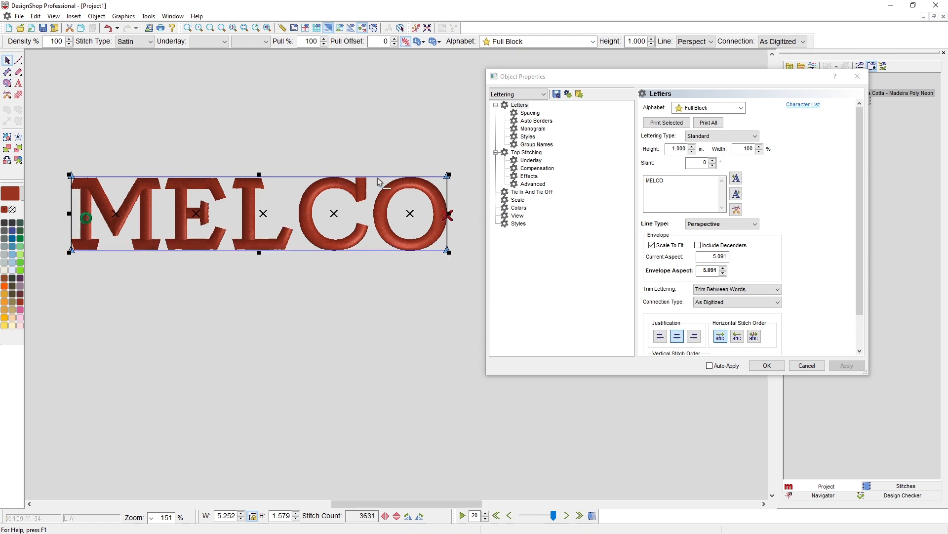
- Taper the MELCO perspective outline by moving both upper corners inward, and bow its bottom edge upward with a middle curve point
left_click_drag(448, 176, 334, 175)
left_click_drag(74, 180, 174, 180)
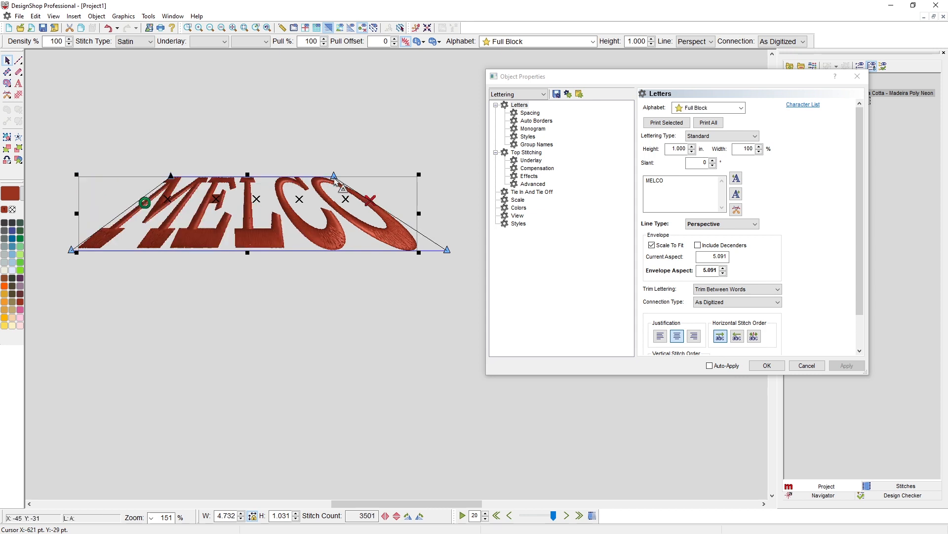
left_click_drag(334, 175, 329, 175)
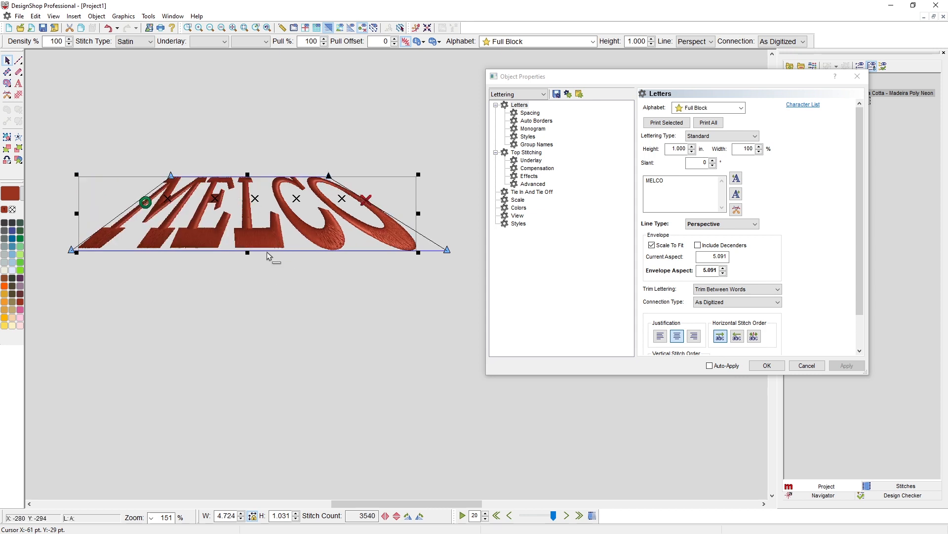
left_click_drag(247, 250, 241, 217)
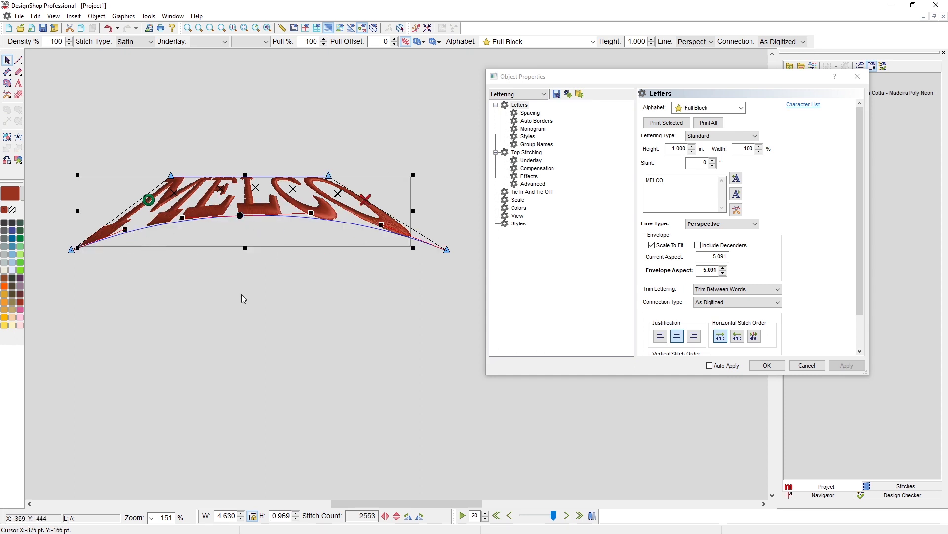
left_click(242, 295)
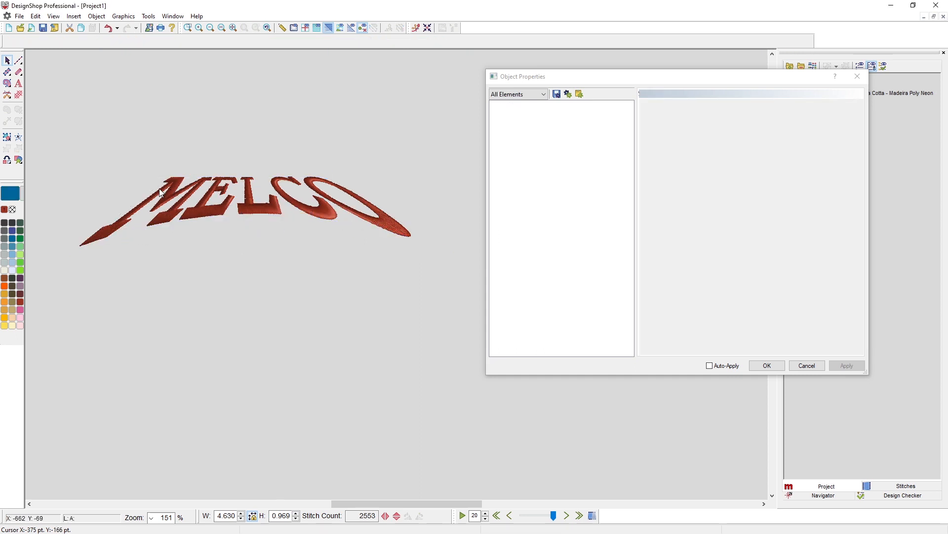
- Remove the MELCO lettering and add new straight Basic Block lettering reading NAMEXX at 1.000 in height
left_click(298, 217)
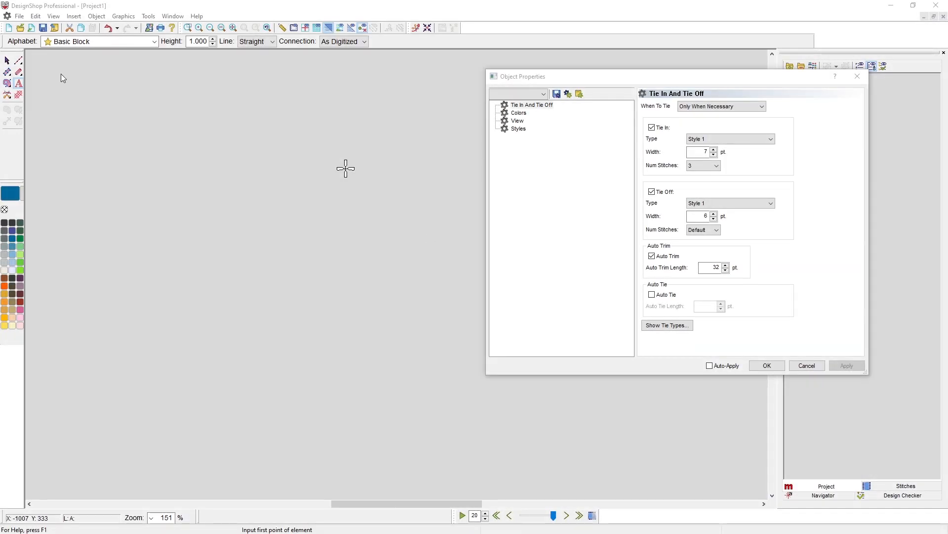
left_click(18, 83)
left_click(200, 222)
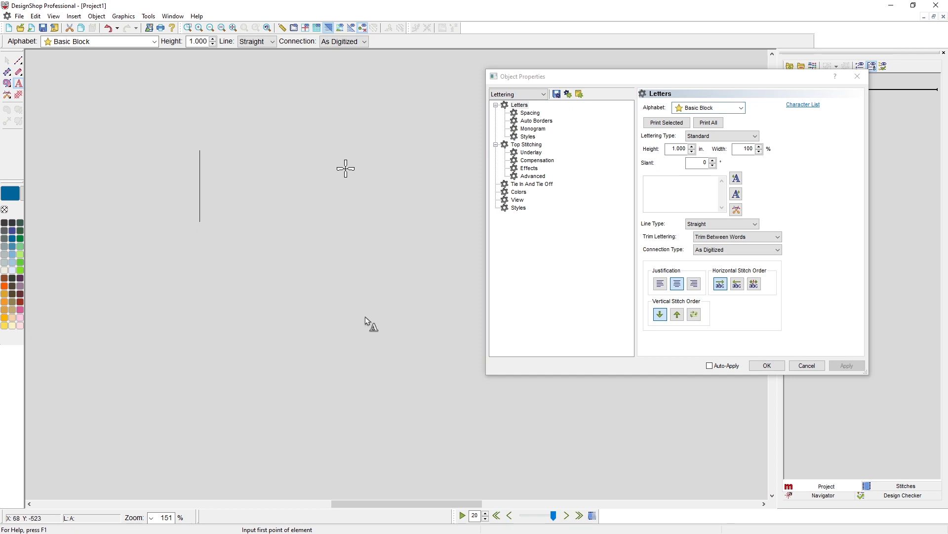
type("NM")
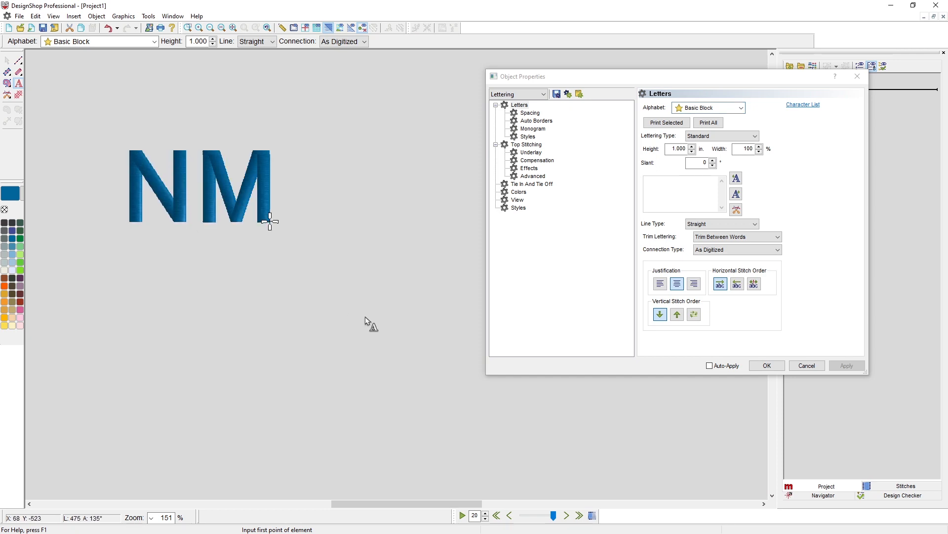
key("BackSpace")
type("AME")
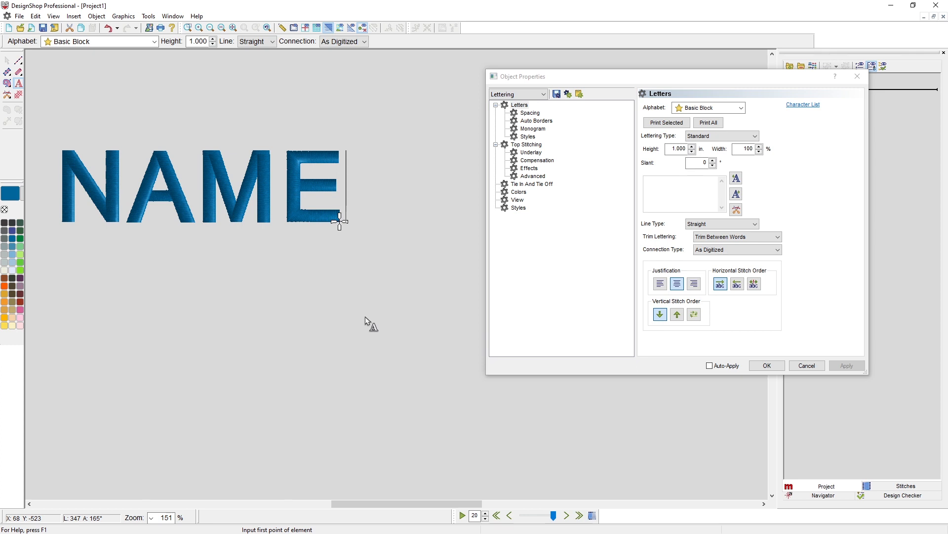
type("XX")
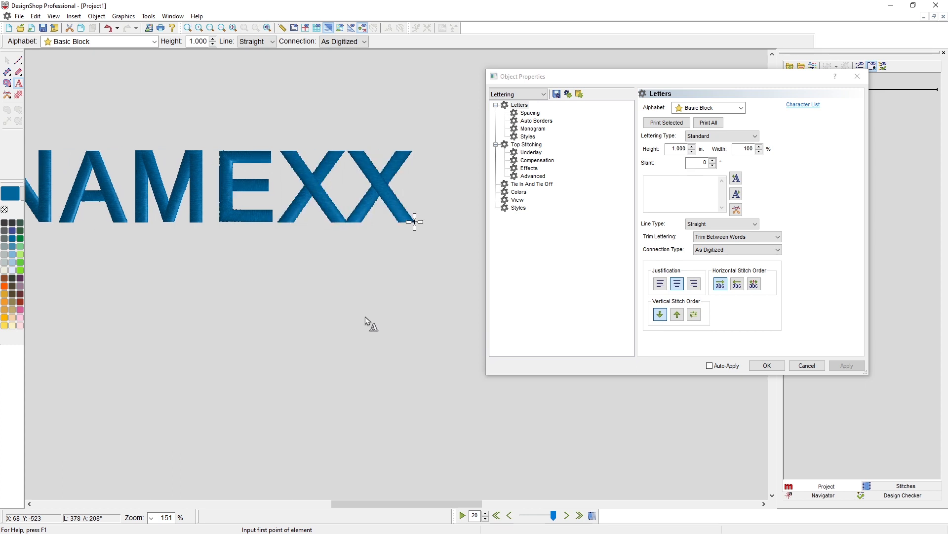
key("Return")
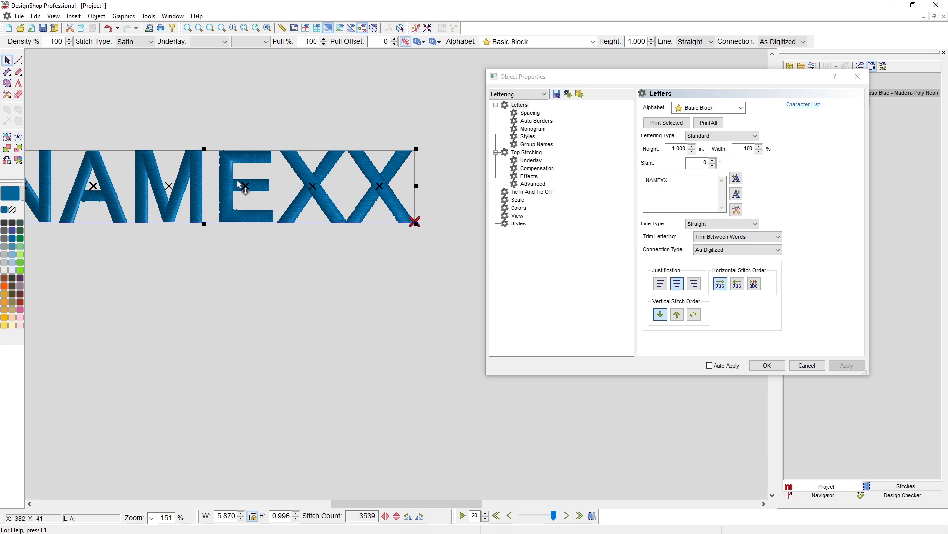
- Reposition the NAMEXX lettering so it is fully in view and change its alphabet to Aachen from the Slab Serif group
left_click_drag(222, 187, 256, 184)
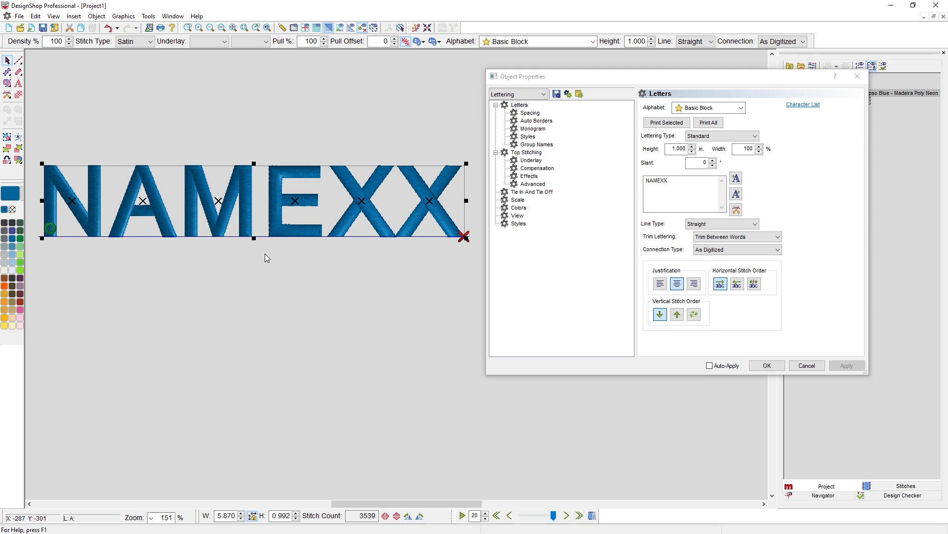
scroll(265, 256, "down", 2)
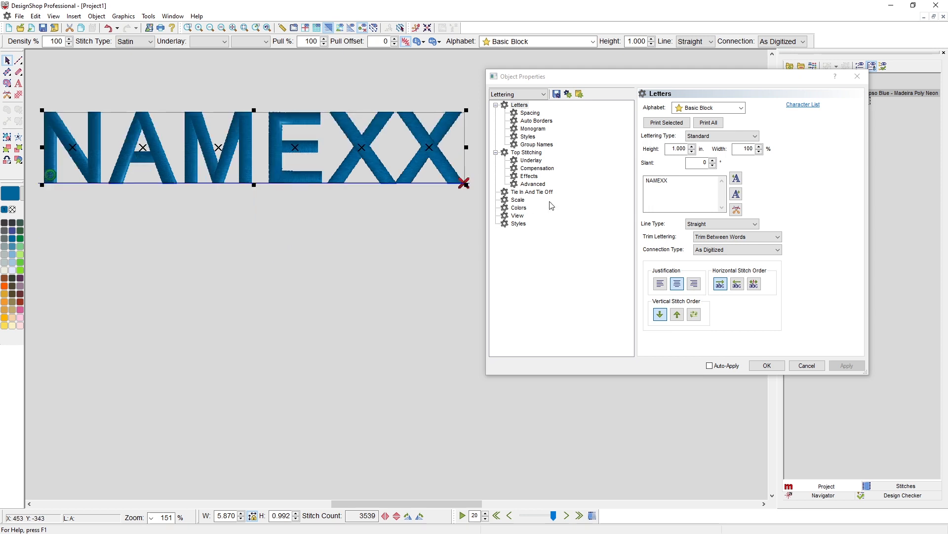
left_click(742, 109)
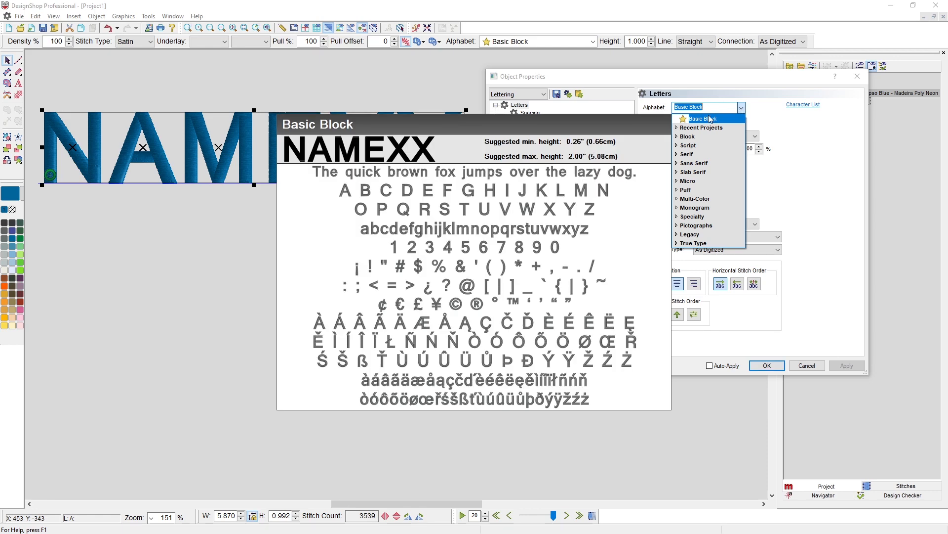
left_click(676, 172)
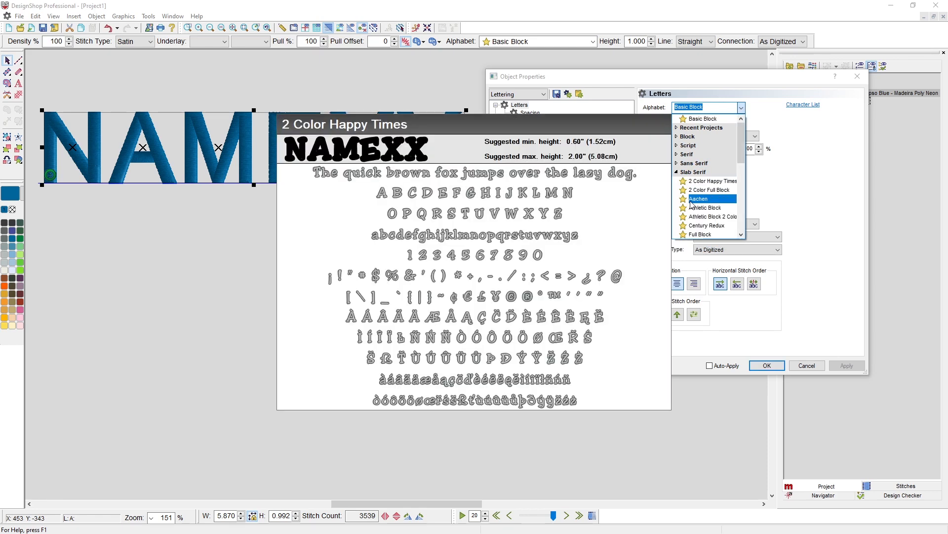
left_click(696, 200)
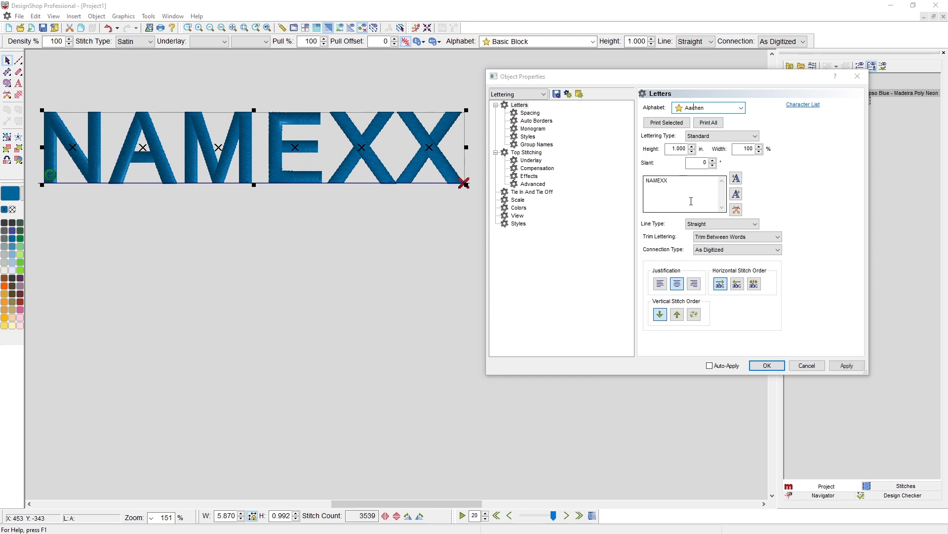
left_click(844, 368)
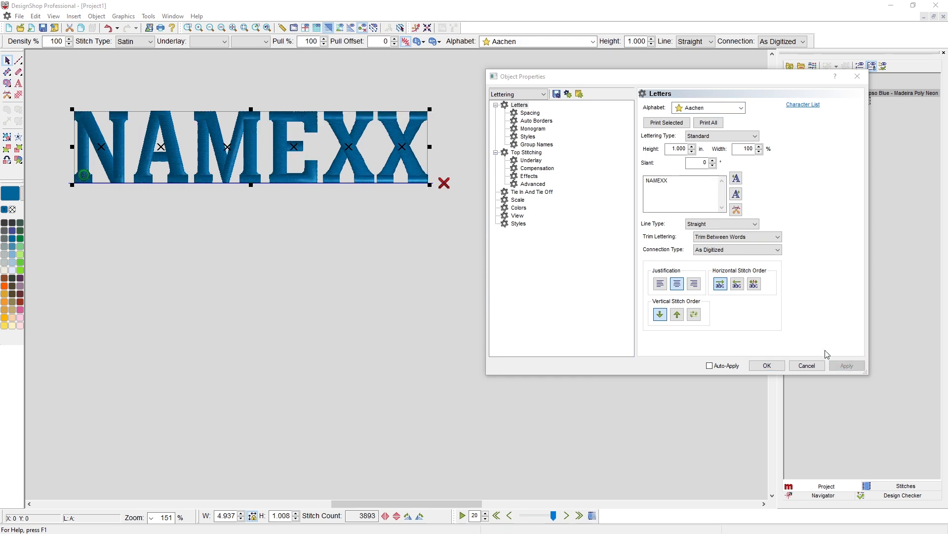
- Apply the Envelope line type to the NAMEXX lettering, keeping Scale To Fit enabled
left_click(727, 224)
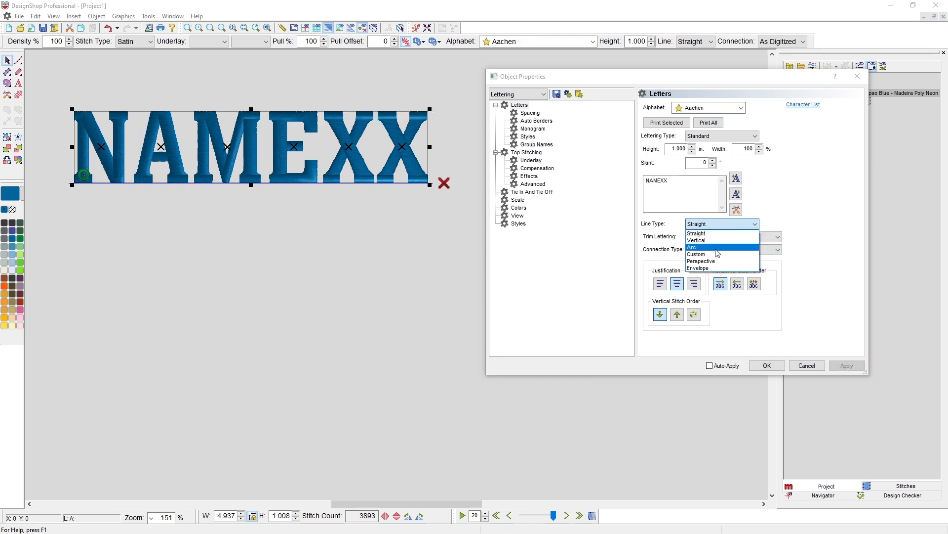
left_click(712, 266)
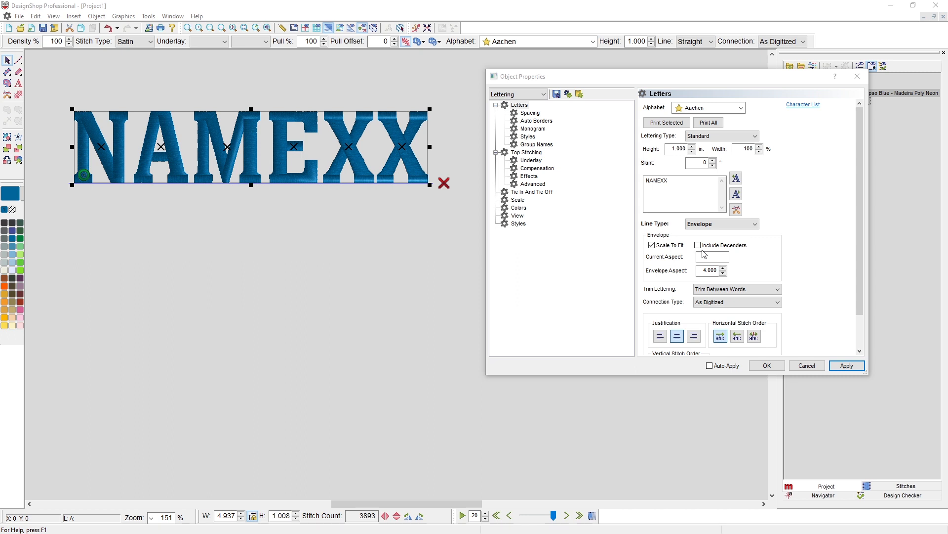
left_click(846, 366)
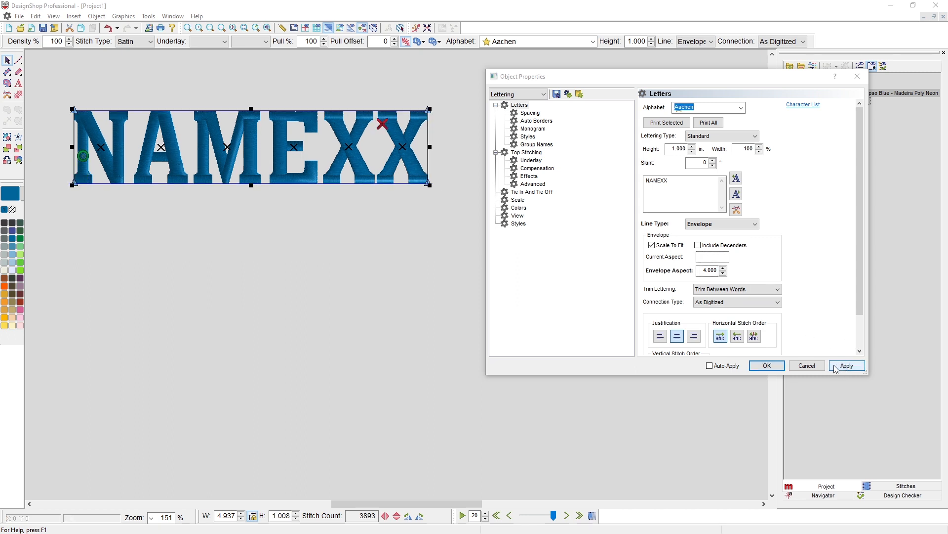
- Bow the envelope's top and bottom edges upward into a matching arch with middle curve points, and recolour the lettering red-brown
left_click(283, 110)
left_click_drag(283, 111, 241, 79)
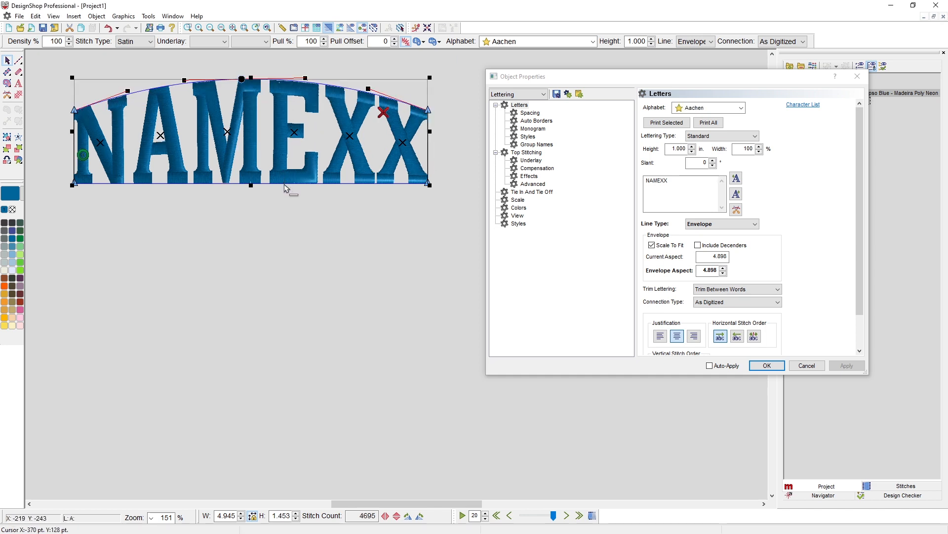
left_click(284, 184)
left_click_drag(284, 184, 242, 158)
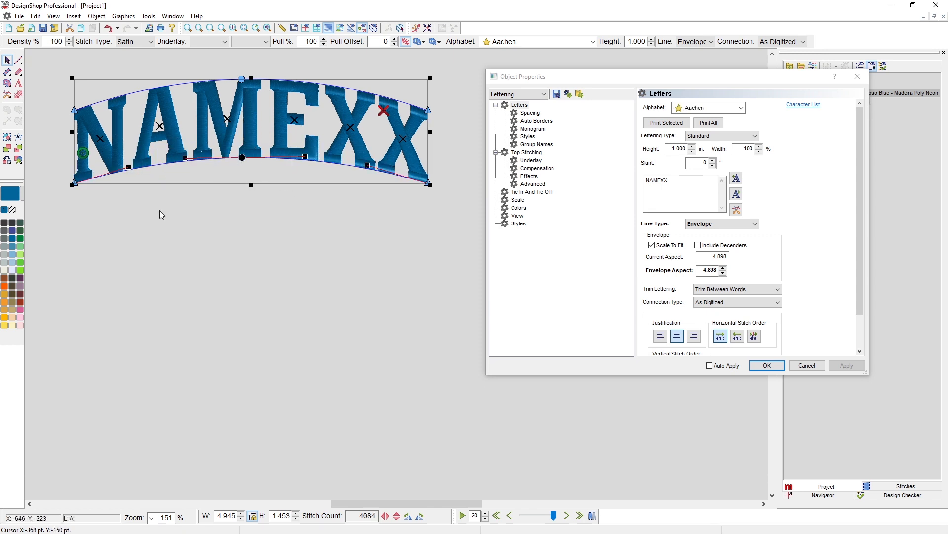
left_click(20, 301)
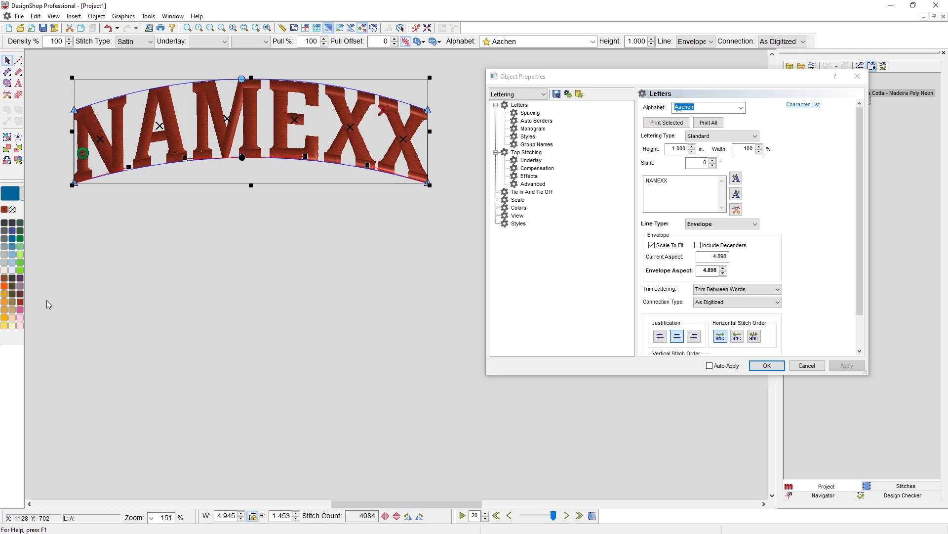
left_click(285, 174)
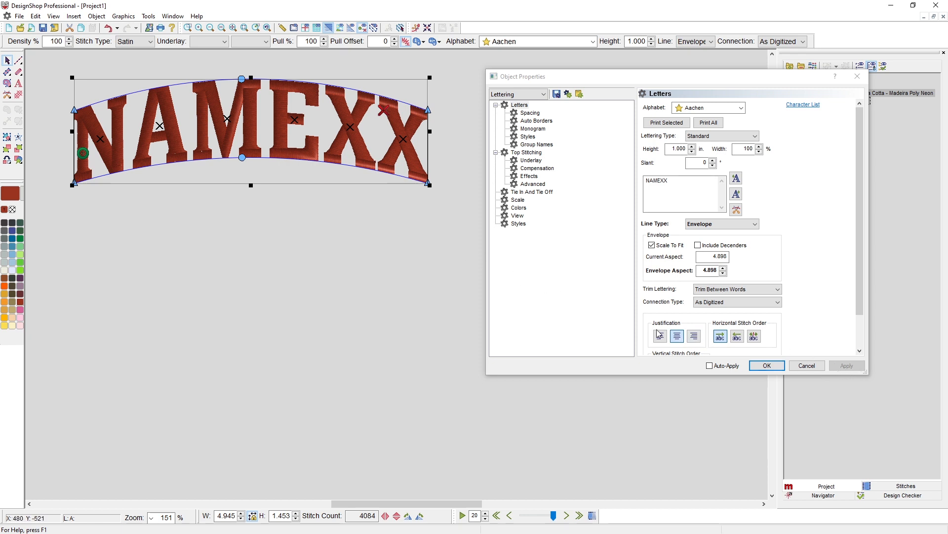
- Replace the NAMEXX placeholder text with a sample first name and apply it to the arched envelope
left_click_drag(680, 187, 629, 179)
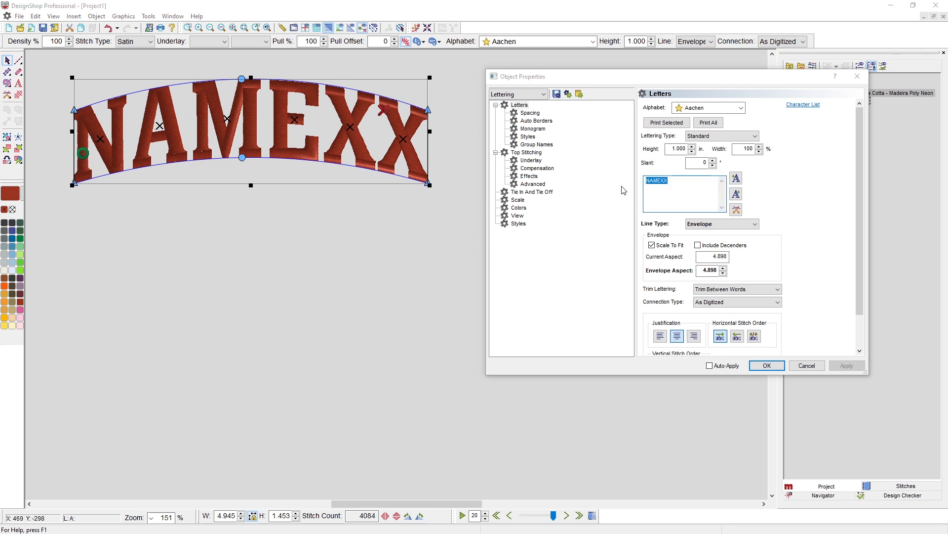
type("William")
left_click(846, 366)
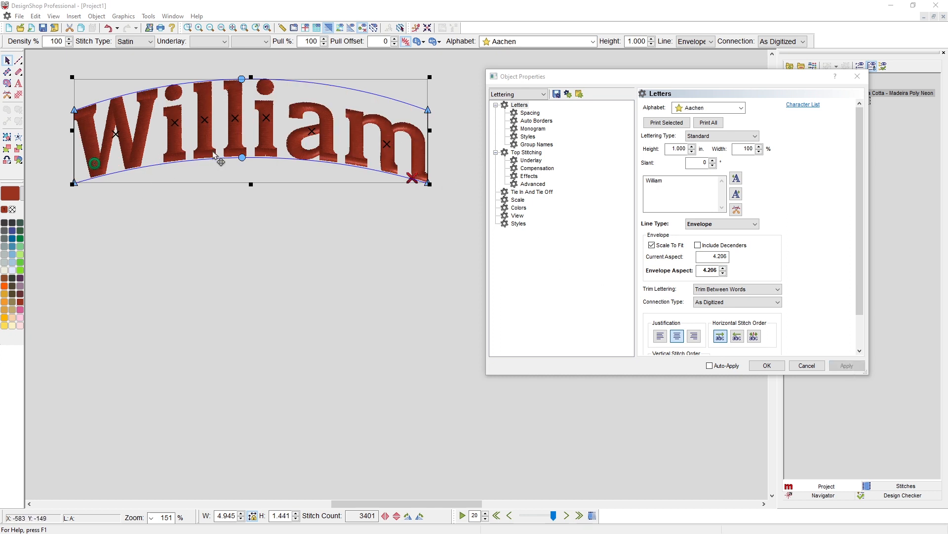
- Replace the lettering text with a four-letter short form of the first name and apply it to the Scale To Fit envelope
double_click(669, 185)
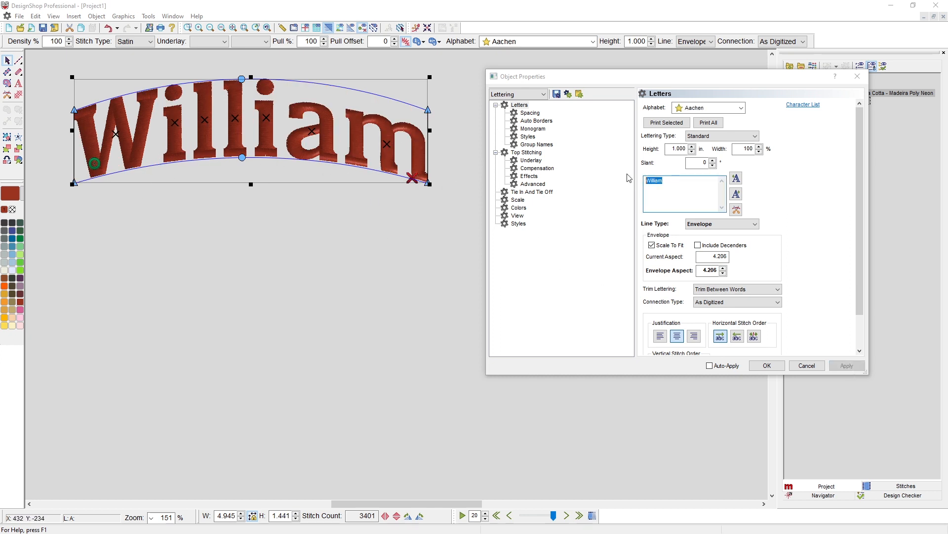
type("Wil")
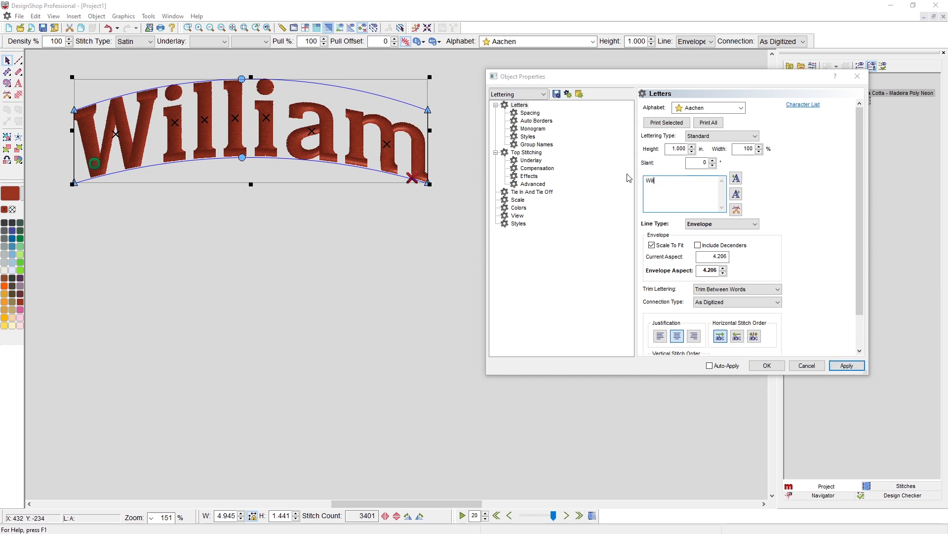
type("l")
left_click(847, 366)
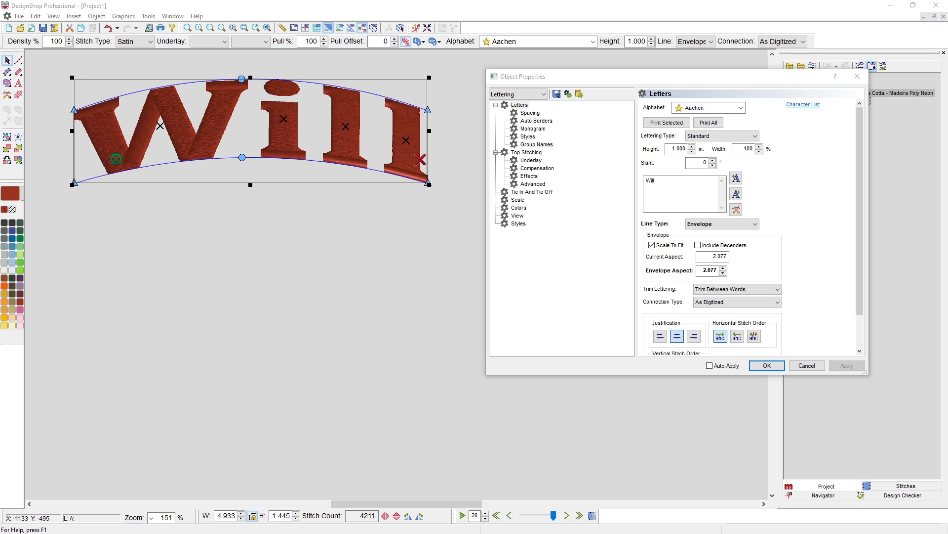
- Undo the last two text replacements, and disable Scale To Fit for the arched NAMEXX envelope
key("ctrl+z")
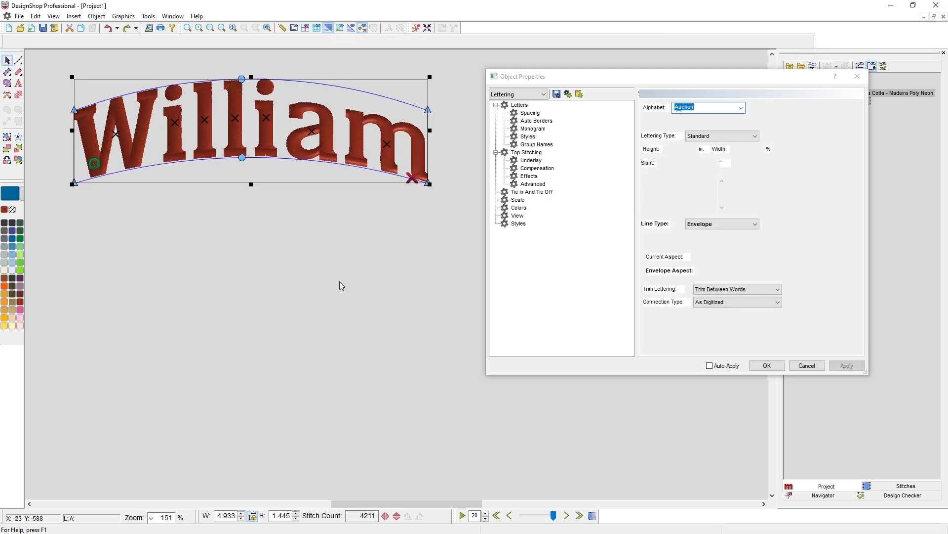
key("ctrl+z")
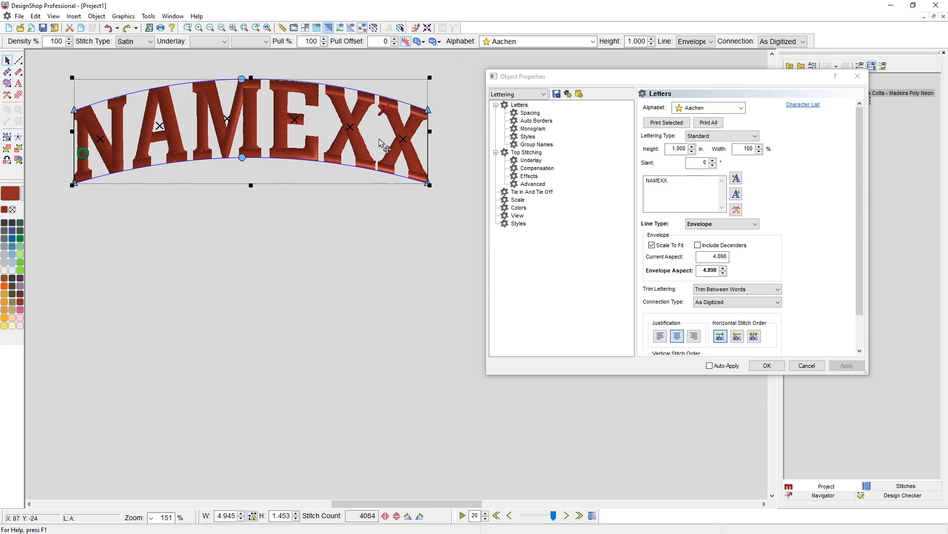
left_click(652, 245)
left_click(847, 365)
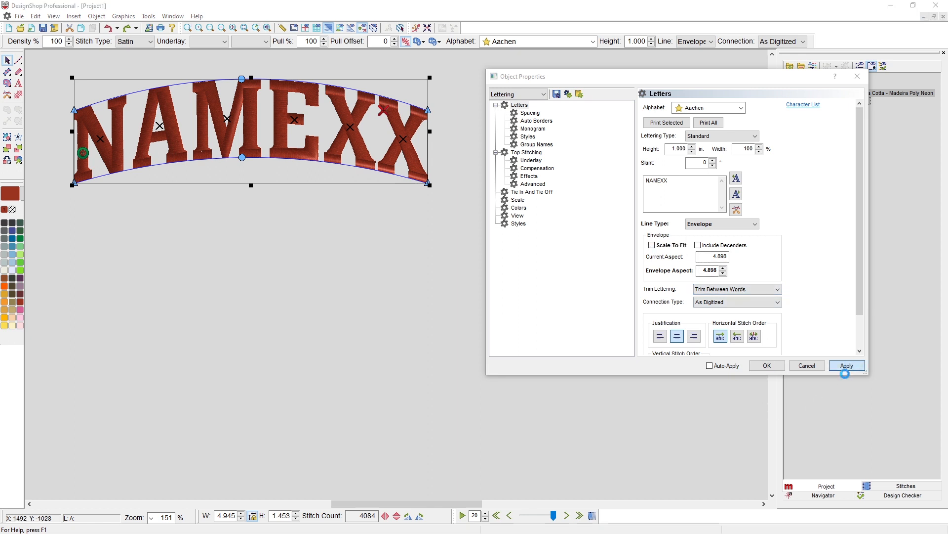
- Replace the NAMEXX placeholder with a seven-letter sample first name and apply it with Scale To Fit disabled
double_click(657, 181)
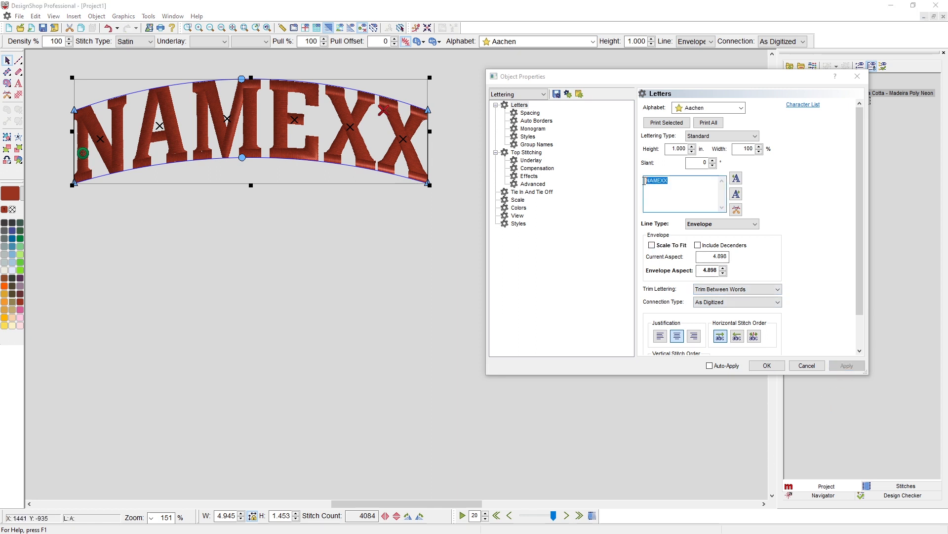
type("ll")
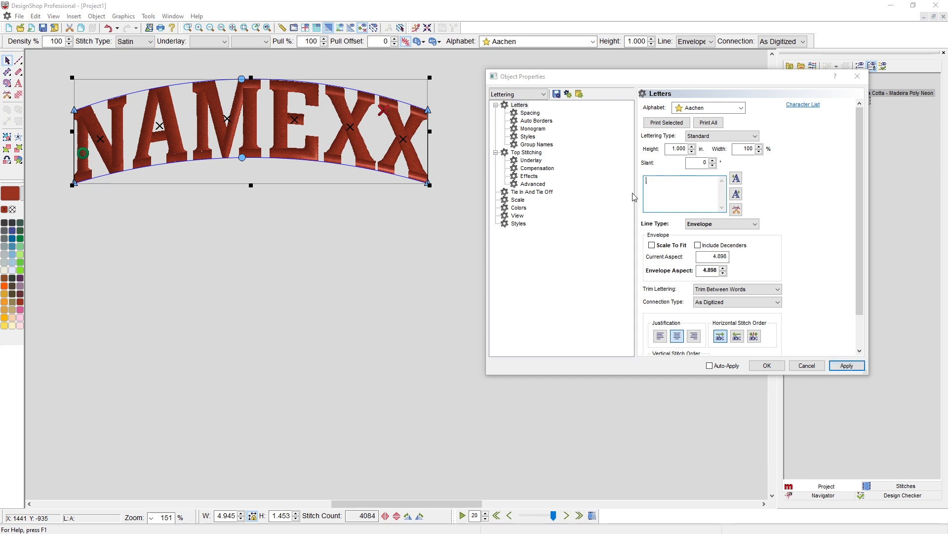
type("William")
left_click(847, 365)
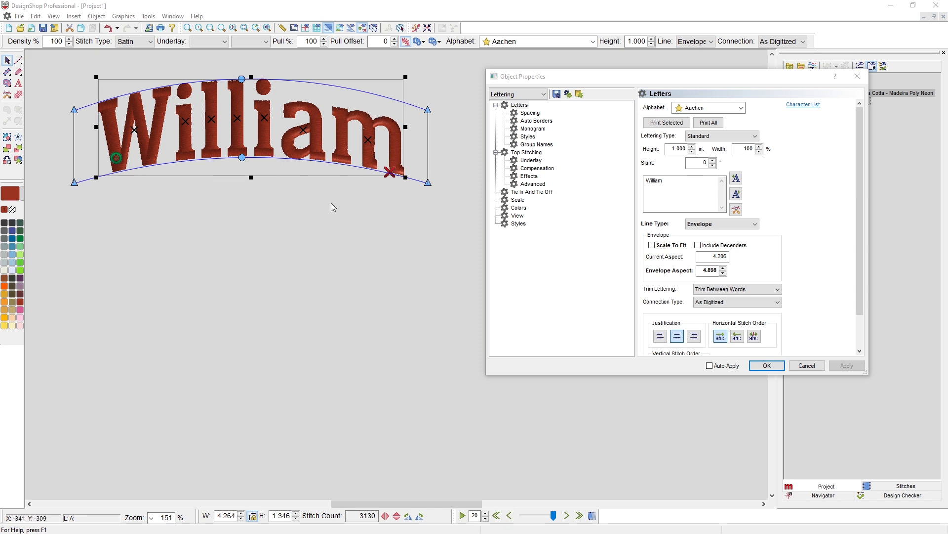
- Apply a nine-letter sample first name to the envelope, and lengthen it further with extra l characters at the end
left_click_drag(682, 189, 616, 183)
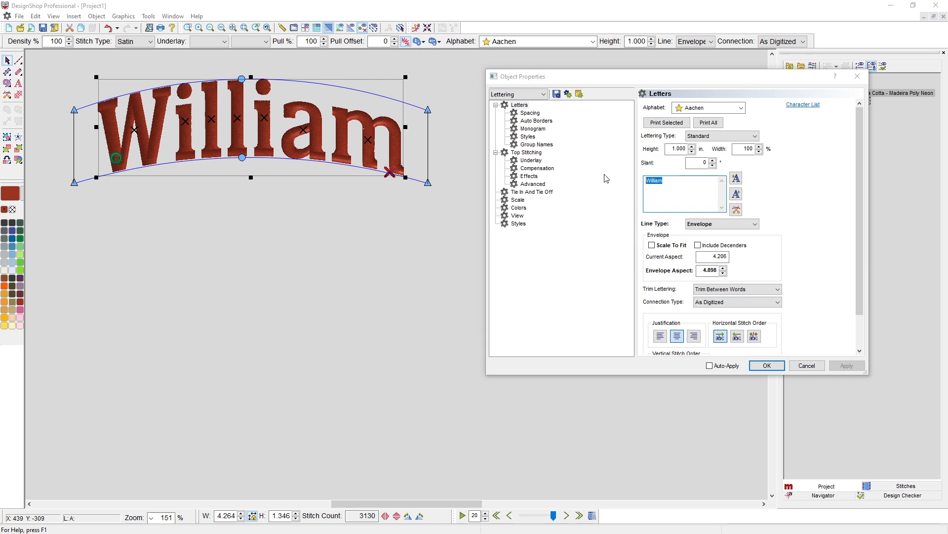
type("NAh")
type("athaniel")
left_click(846, 367)
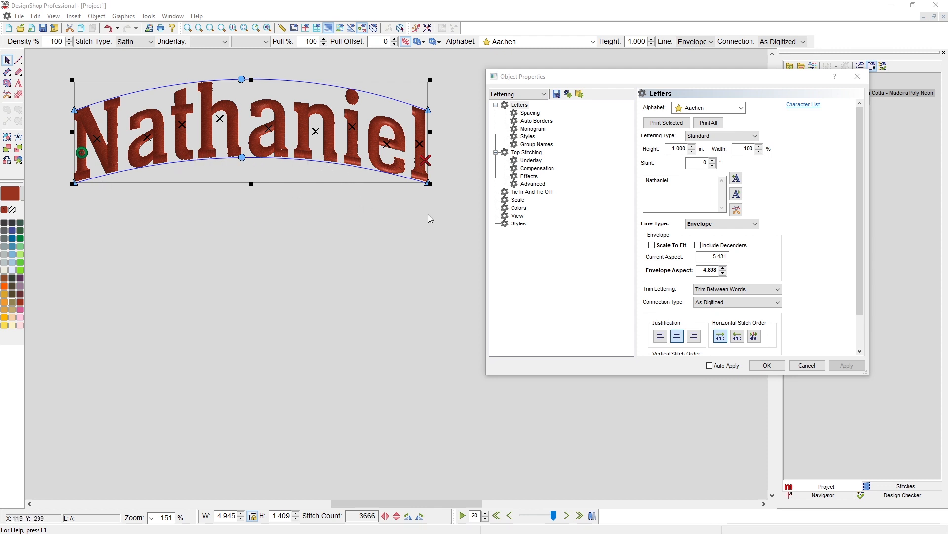
left_click(691, 197)
type("ll")
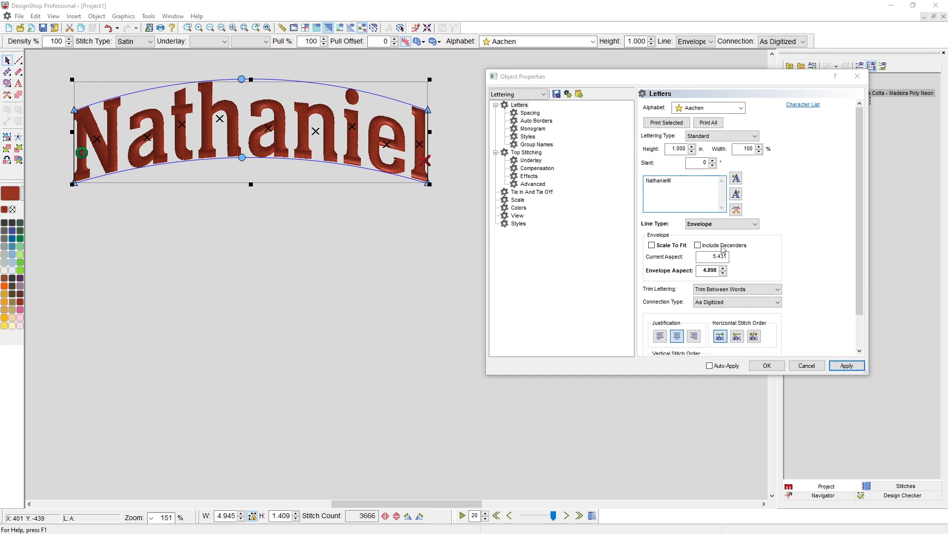
left_click(851, 367)
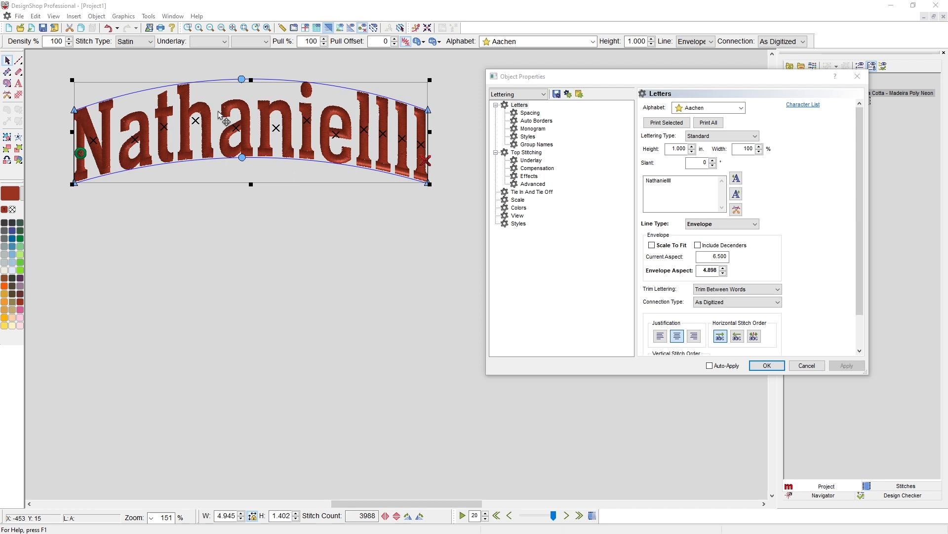
- Replace the lengthened name with its four-letter short form and apply it to the arched envelope
double_click(656, 184)
type("Nate")
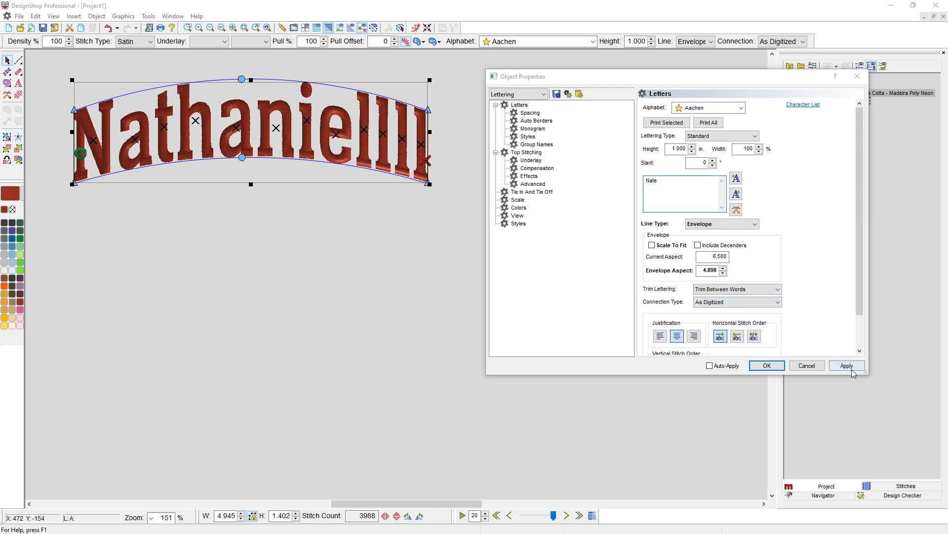
left_click(851, 370)
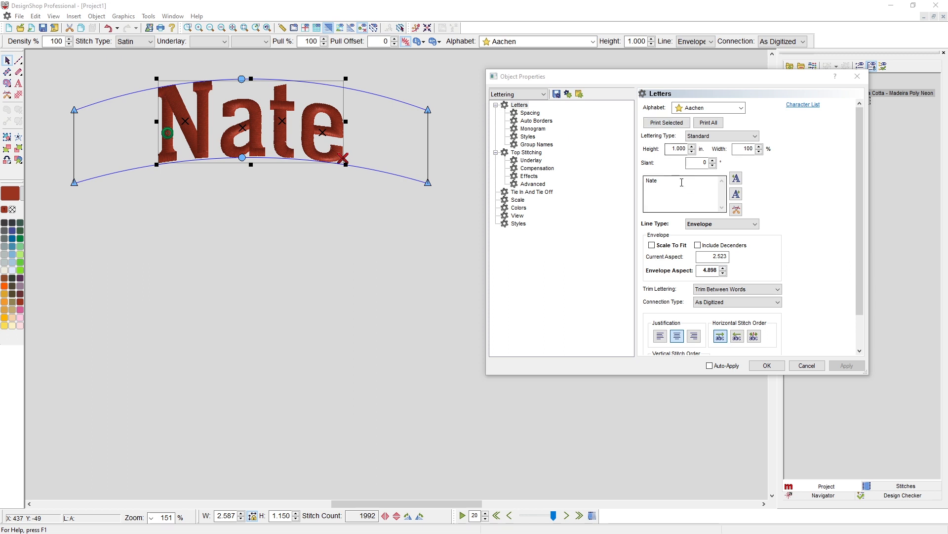
- Apply the seven-letter first name again, followed by a five-letter nickname ending in the descending letter y
left_click_drag(681, 184, 633, 186)
type("William")
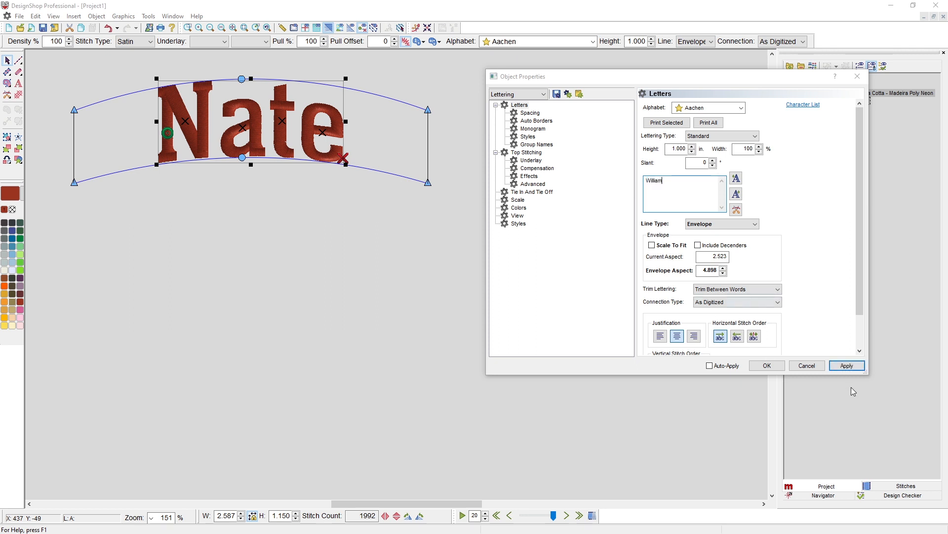
left_click(846, 366)
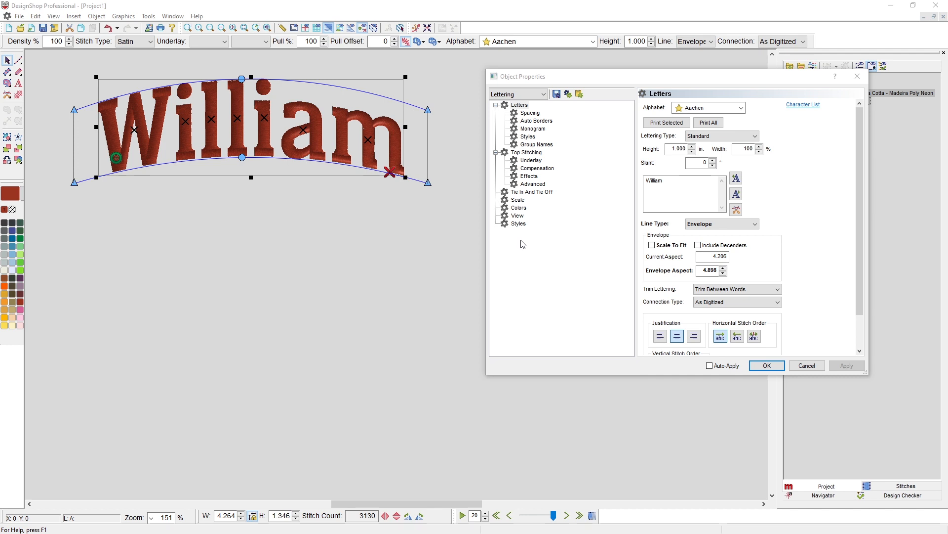
double_click(657, 183)
type("Billy")
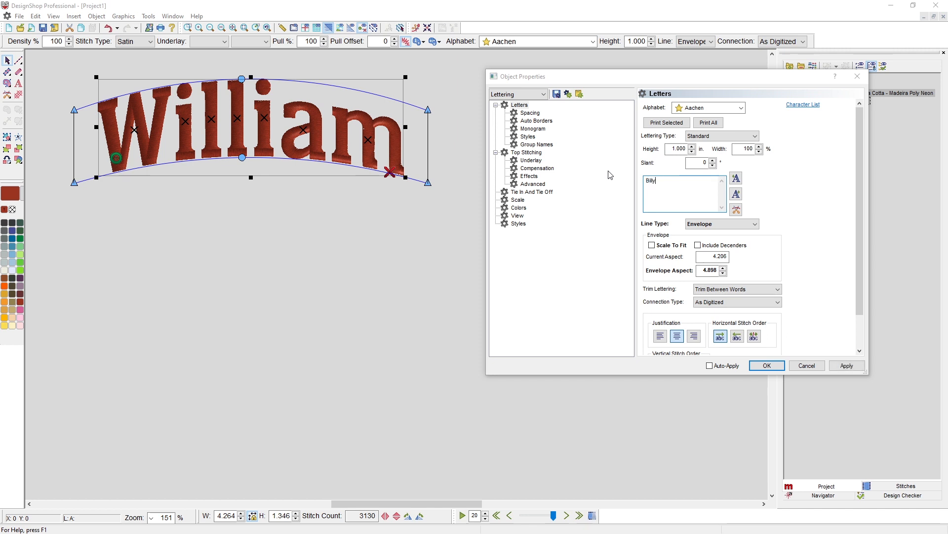
left_click(856, 366)
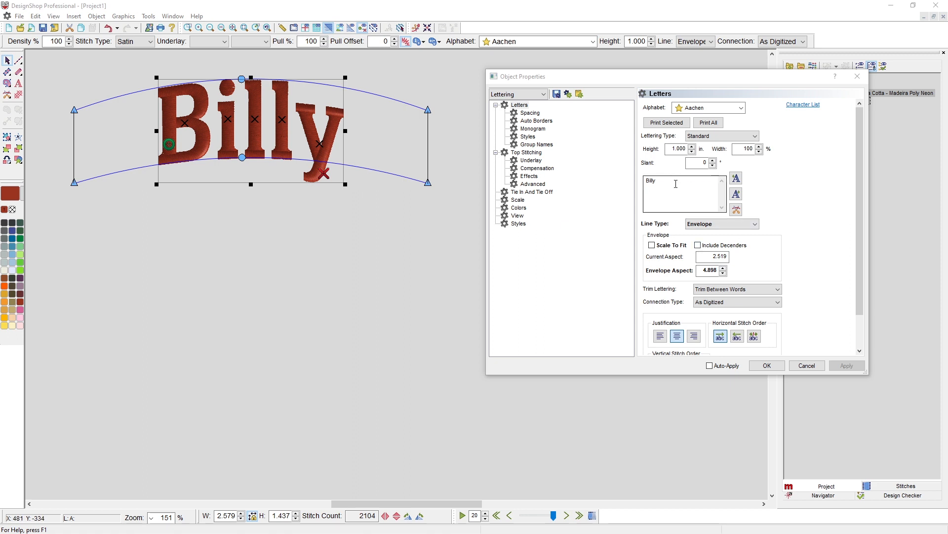
- Restore the NAMEXX placeholder text in the arched envelope and enable Include Decenders
left_click_drag(676, 183, 635, 183)
type("NAMEXX")
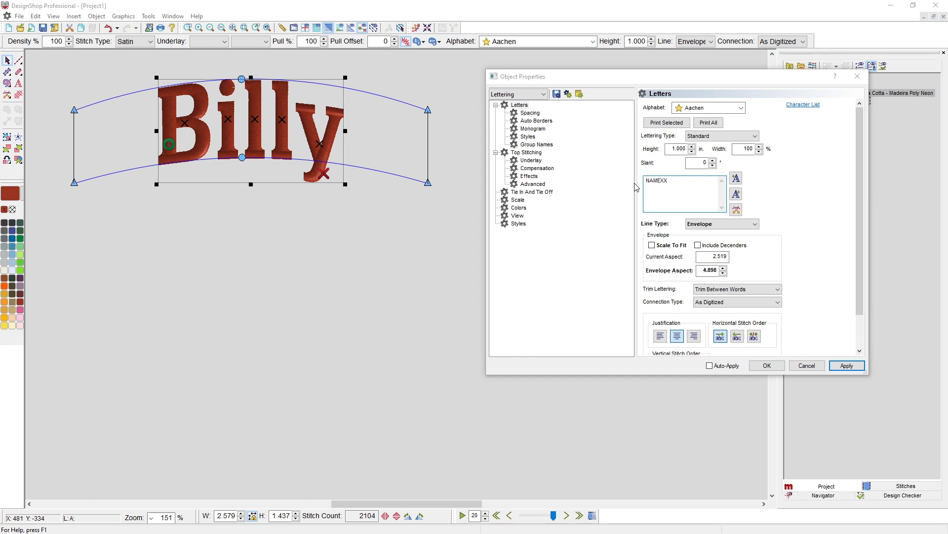
left_click(857, 369)
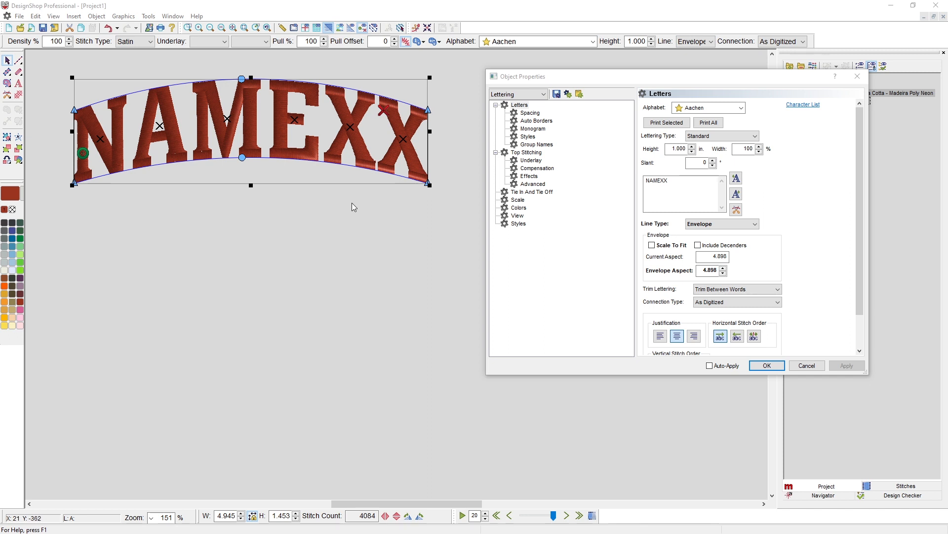
left_click(698, 245)
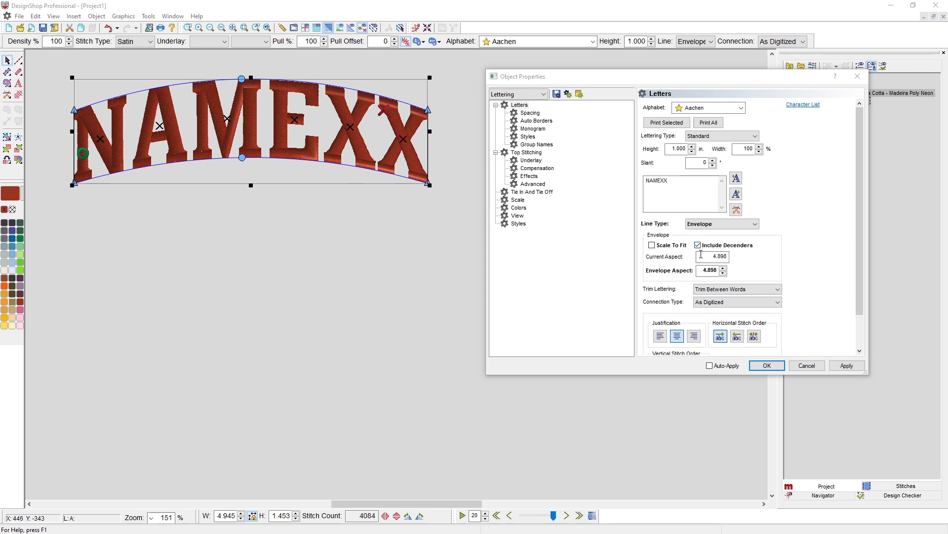
left_click(845, 365)
- Replace the NAMEXX placeholder with the seven-letter sample first name and apply it with Include Decenders enabled
left_click_drag(676, 181, 599, 183)
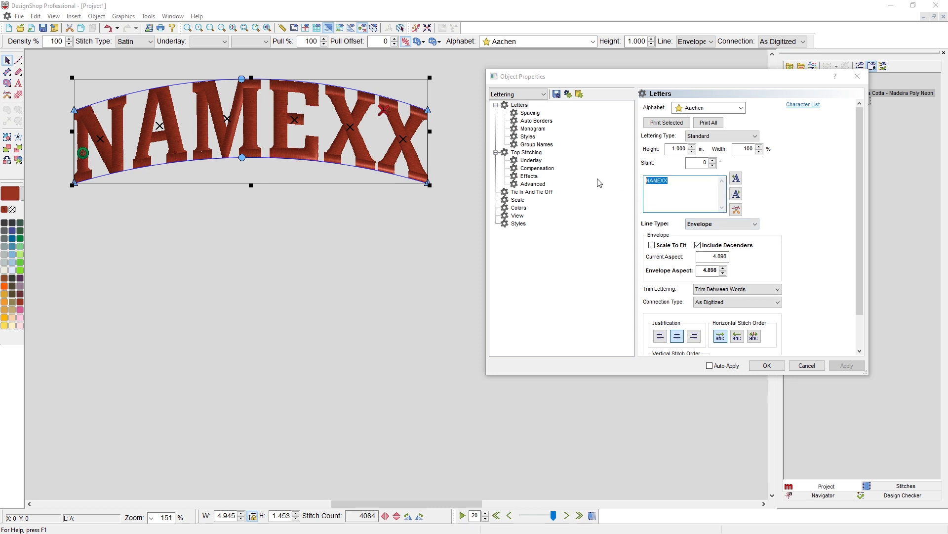
type("Will")
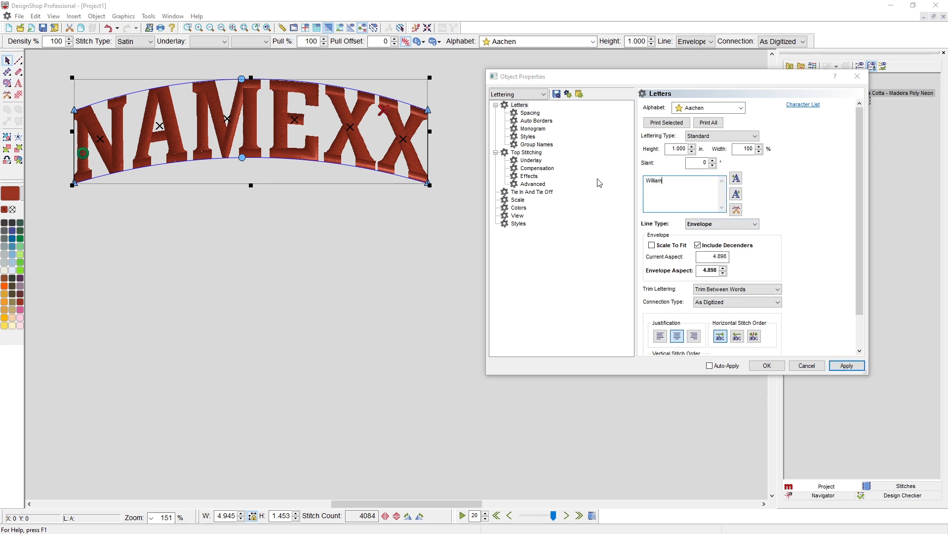
type("iam")
left_click(859, 367)
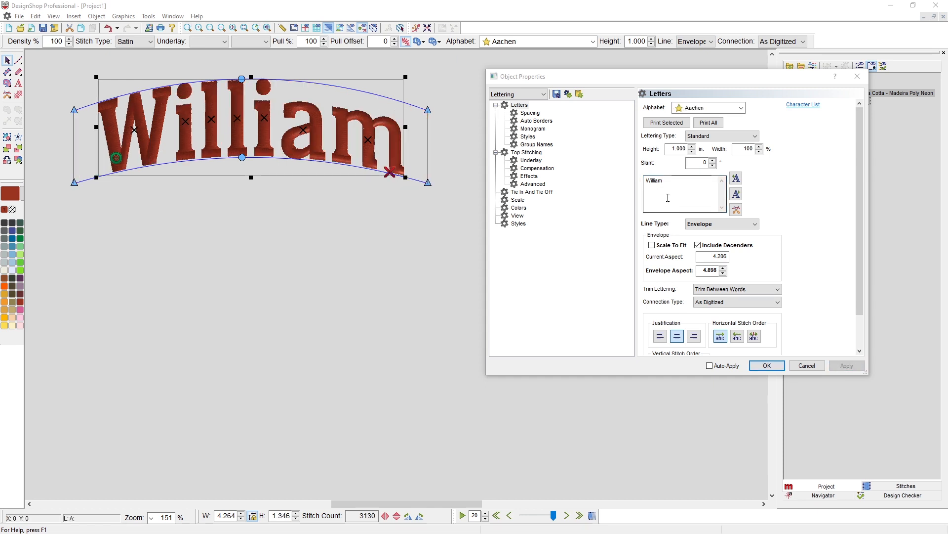
- Replace the lettering with the five-letter nickname ending in y and apply it with Include Decenders enabled
left_click_drag(671, 184, 627, 181)
type("Billy")
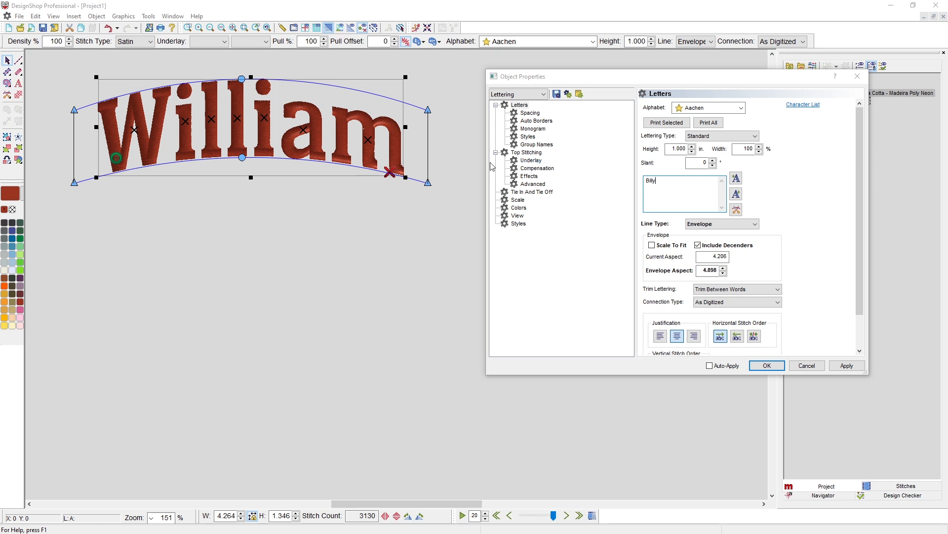
left_click(846, 365)
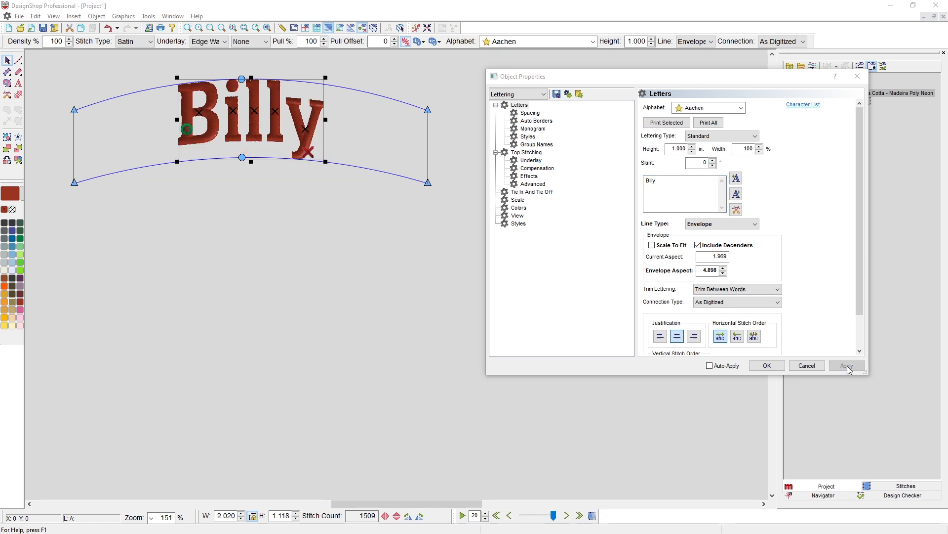